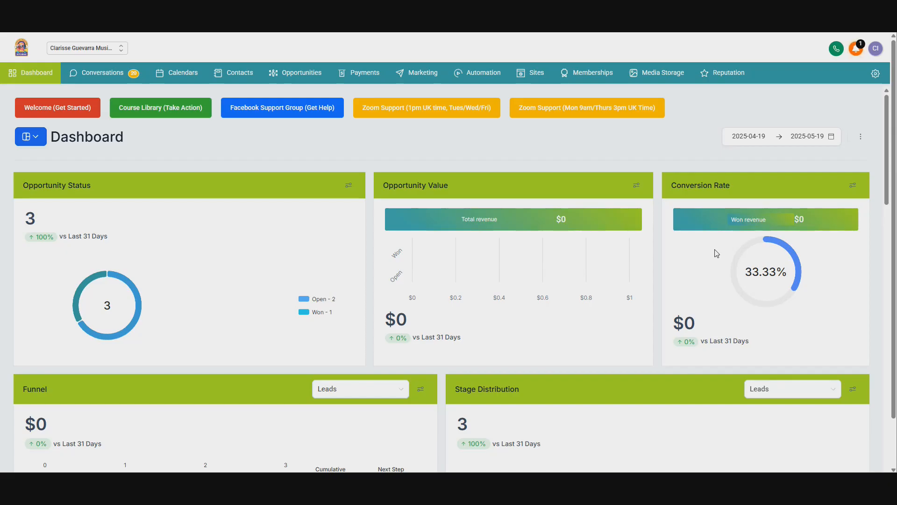
# Step: Open the forms builder and create a new form from scratch
pyautogui.click(527, 78)
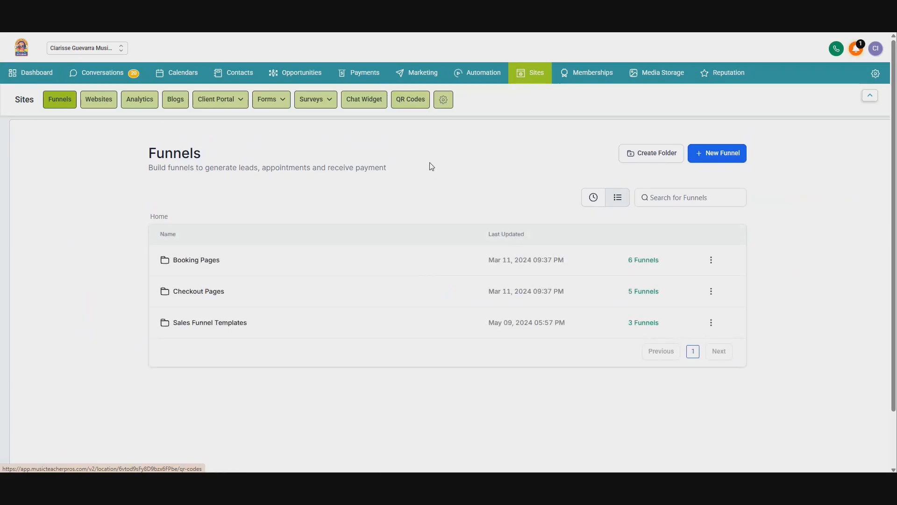
pyautogui.moveTo(275, 98)
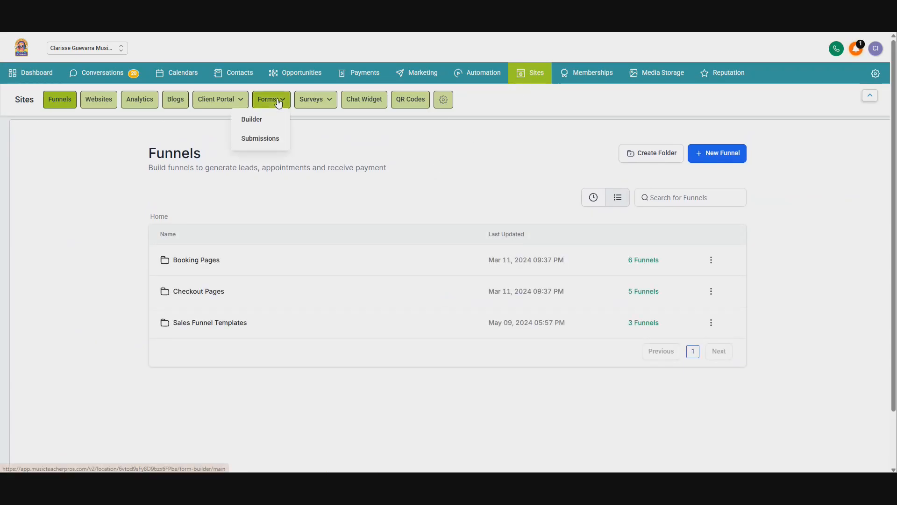
pyautogui.click(270, 119)
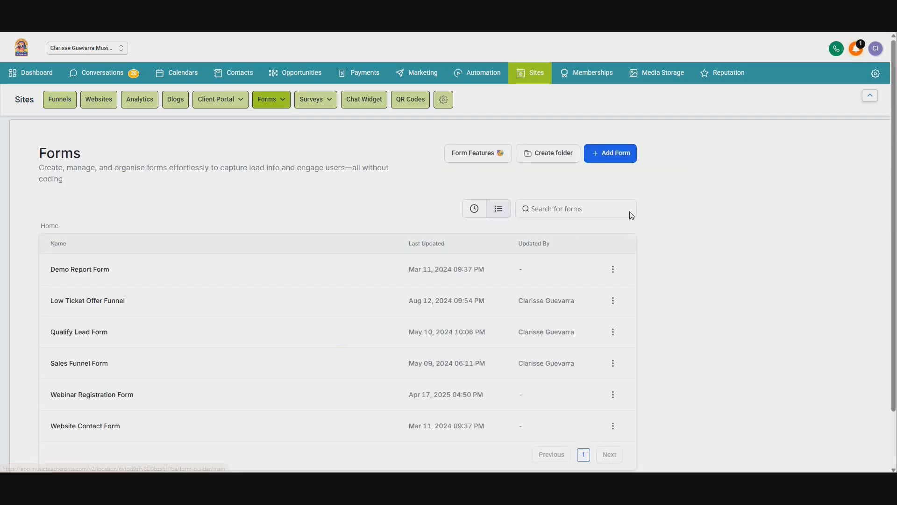
pyautogui.click(613, 160)
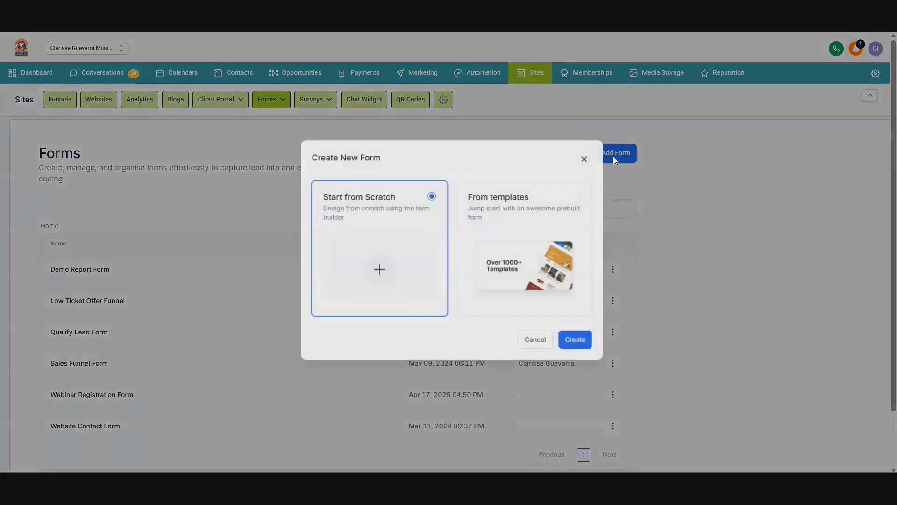
pyautogui.click(561, 338)
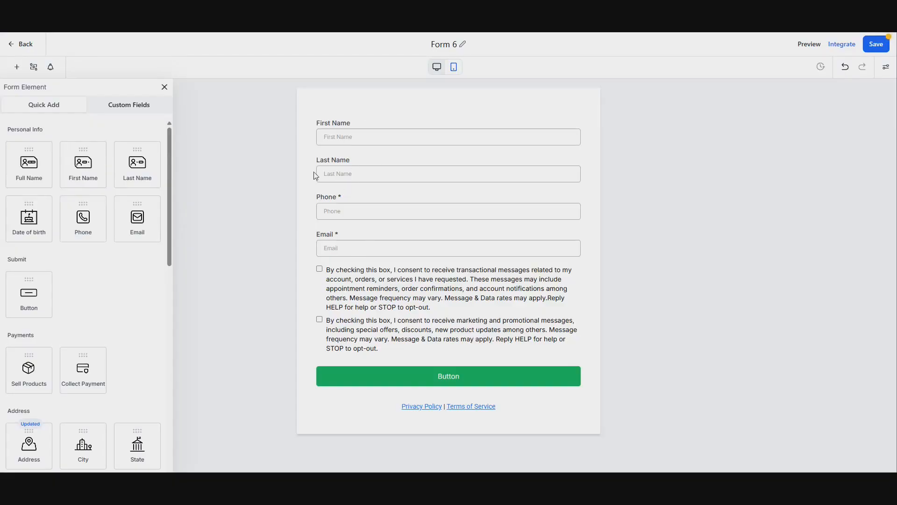
# Step: Make the First Name and Last Name fields required
pyautogui.click(370, 129)
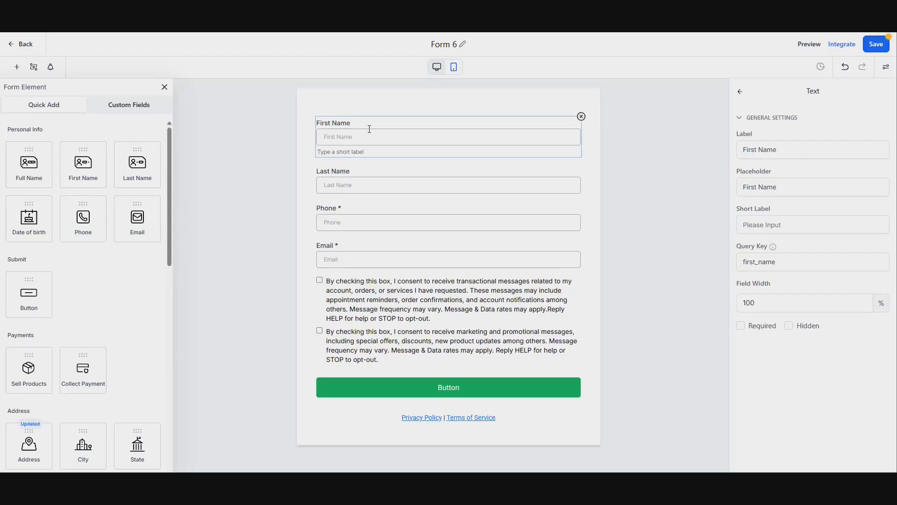
pyautogui.click(740, 325)
pyautogui.click(404, 185)
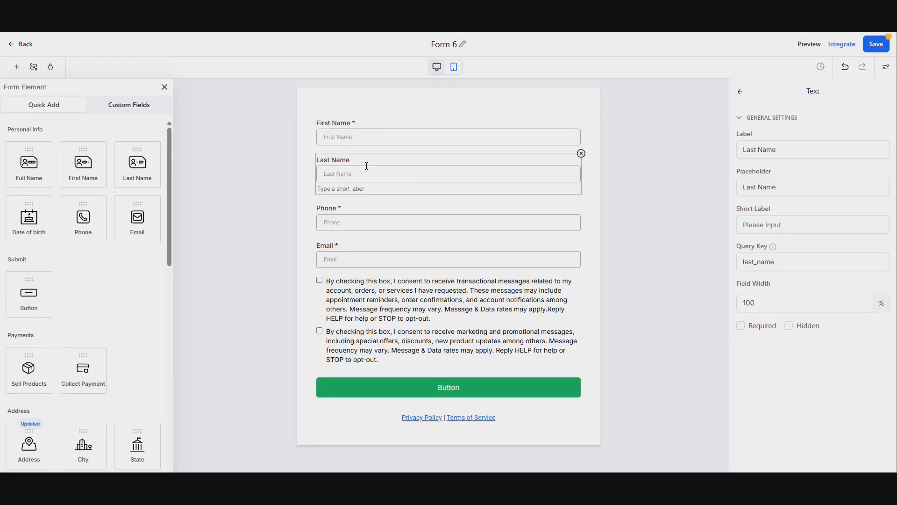
pyautogui.click(741, 325)
pyautogui.click(269, 229)
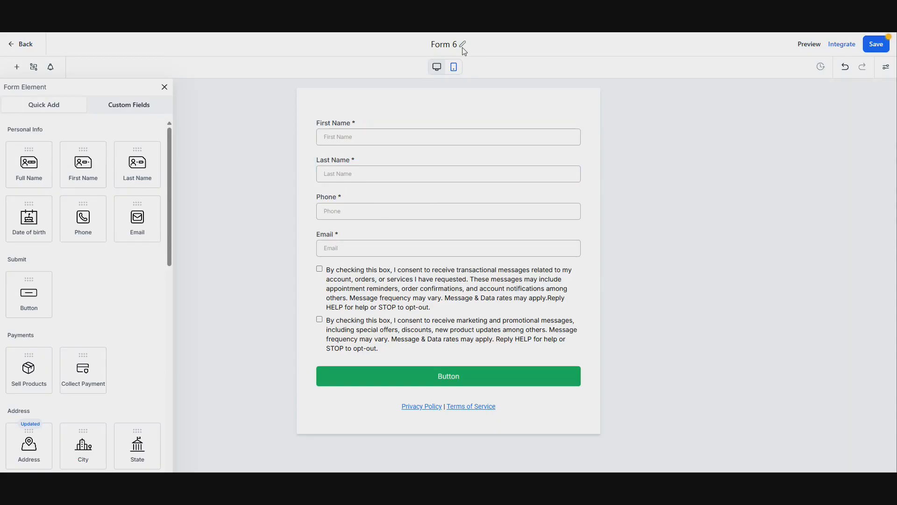
# Step: Rename the form to "Website Enquiry Form"
pyautogui.click(453, 41)
pyautogui.write('Website Enquiry Form')
pyautogui.click(270, 201)
# Step: Start a new custom field of type Dropdown (Single)
pyautogui.click(122, 108)
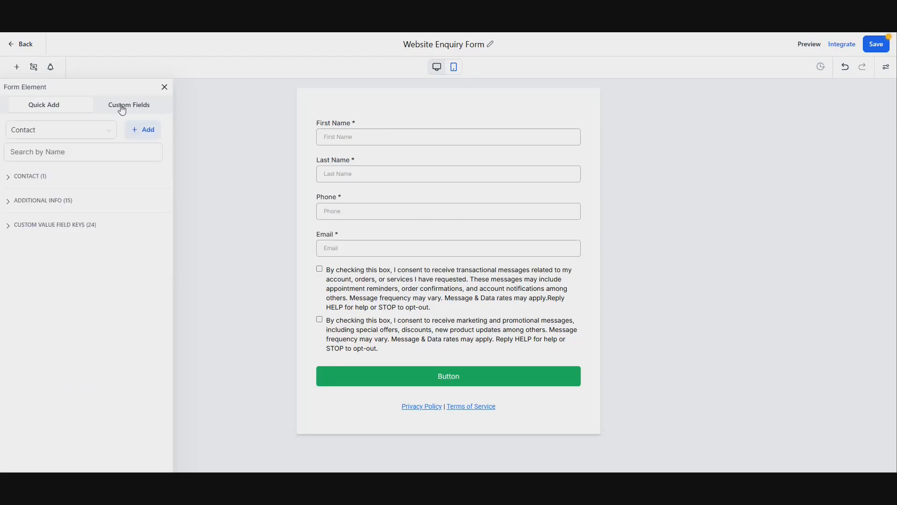
pyautogui.click(154, 133)
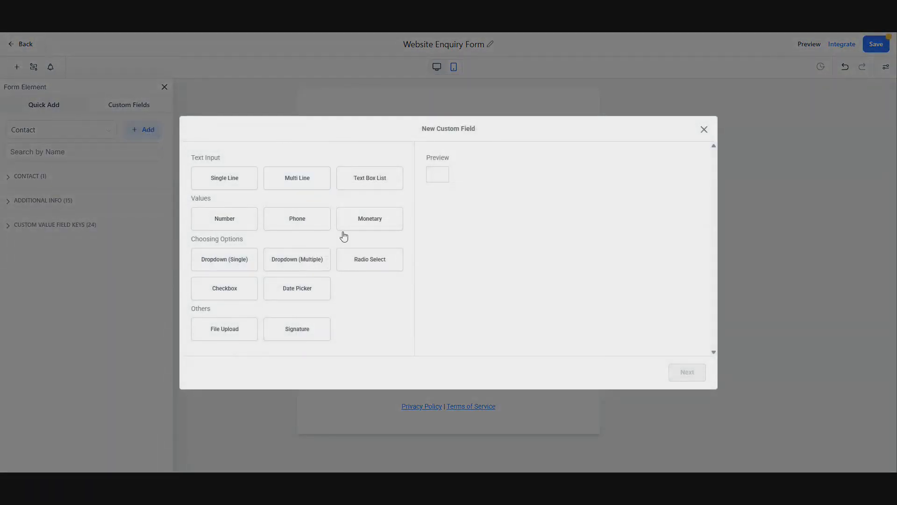
pyautogui.click(328, 281)
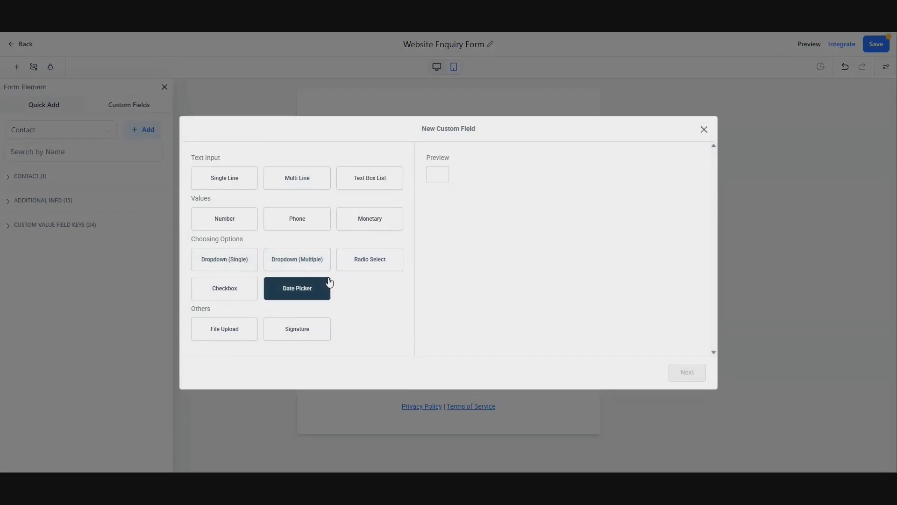
pyautogui.click(231, 262)
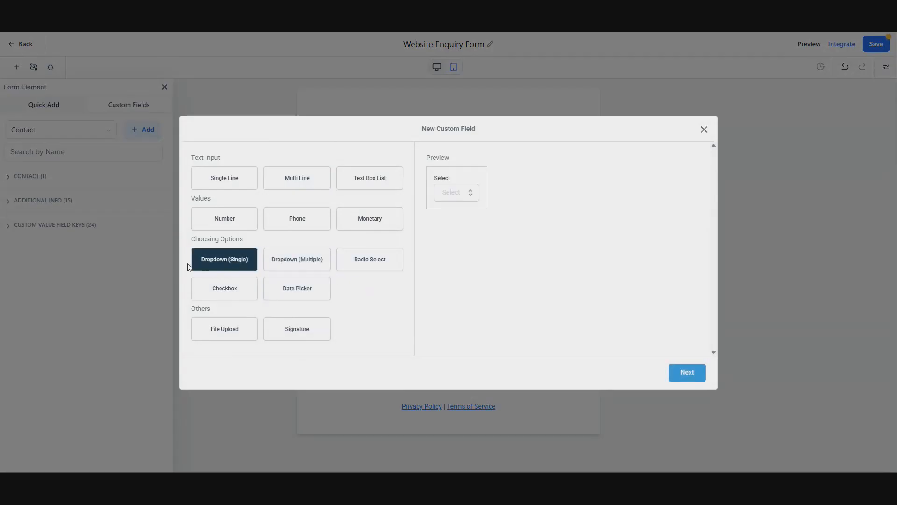
pyautogui.click(671, 375)
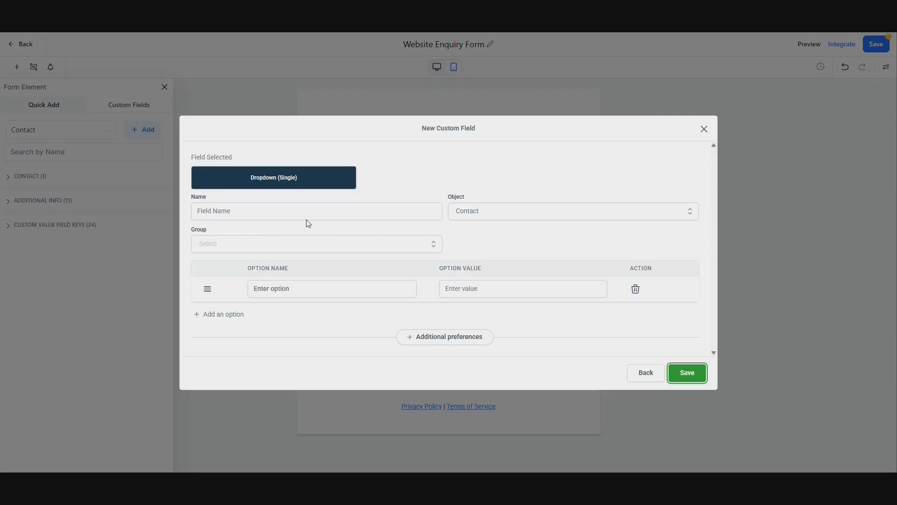
# Step: Name the custom field "What type of lessons are you looking for?" and assign it to the Additional Info group
pyautogui.click(326, 212)
pyautogui.write('Wh')
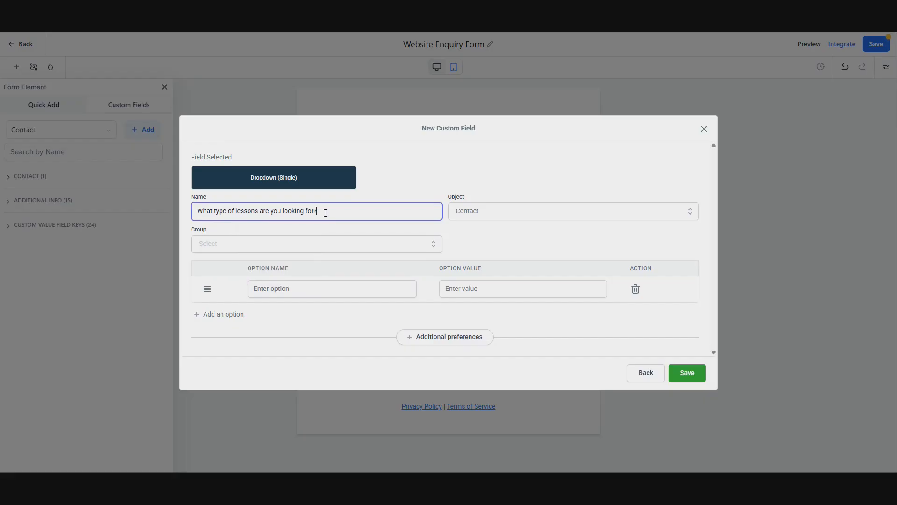
pyautogui.click(245, 245)
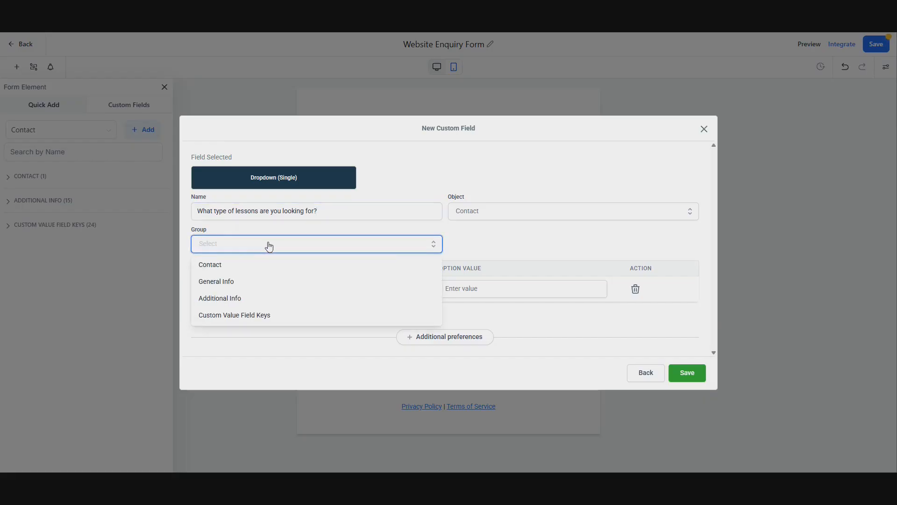
pyautogui.click(251, 300)
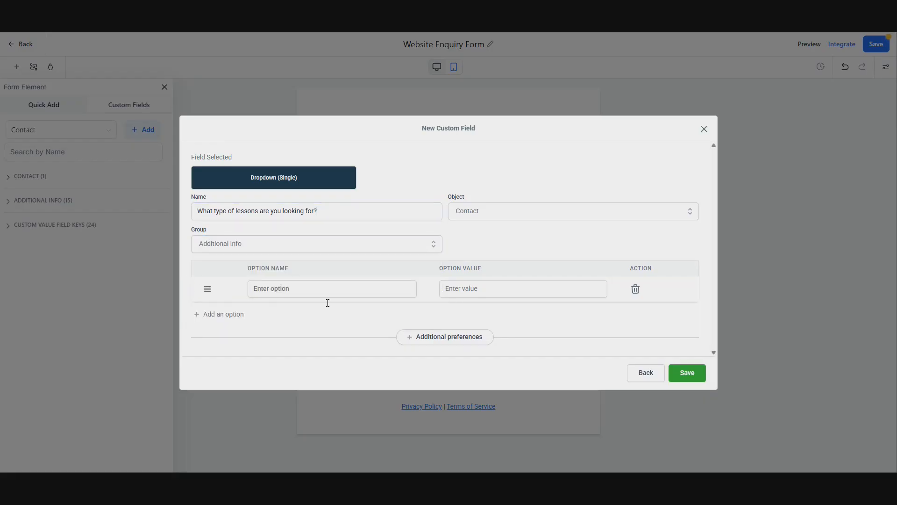
# Step: Add the dropdown options Guitar, Singing and Piano
pyautogui.click(301, 289)
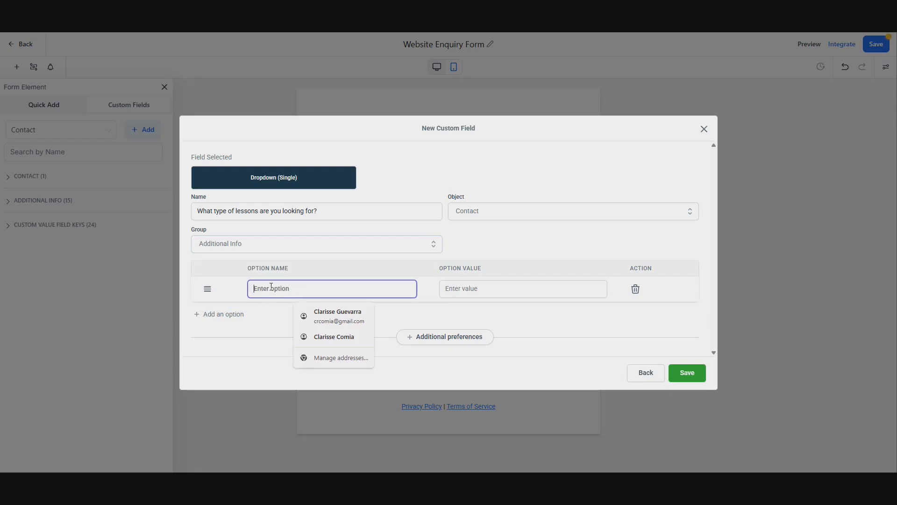
pyautogui.write('Guitar')
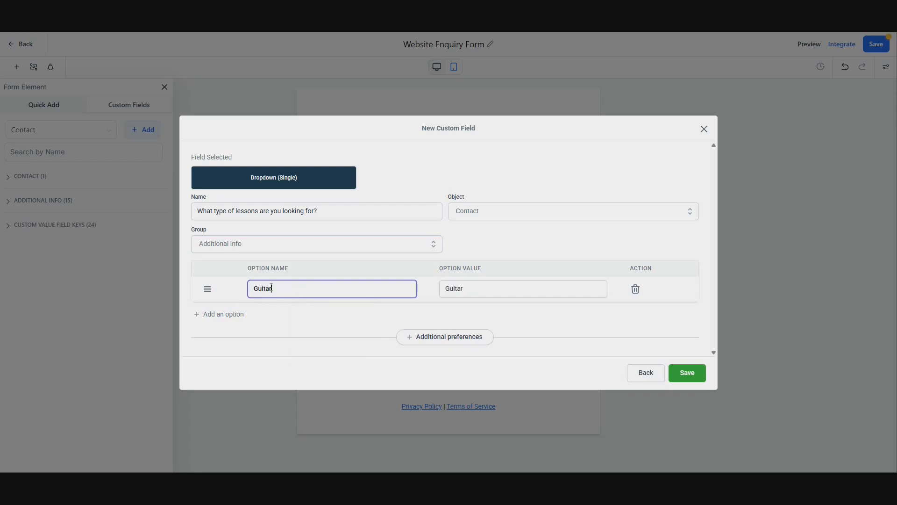
pyautogui.click(220, 315)
pyautogui.click(288, 302)
pyautogui.write('Singing')
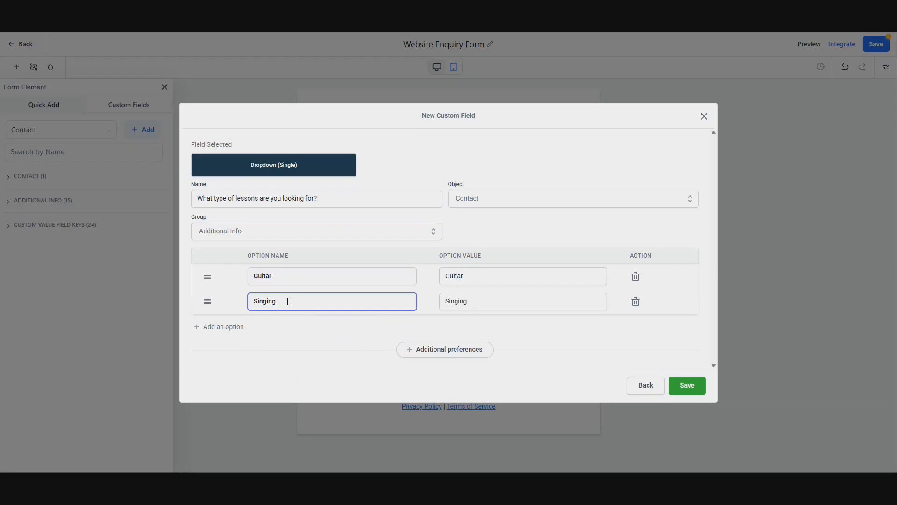
pyautogui.click(220, 326)
pyautogui.click(281, 313)
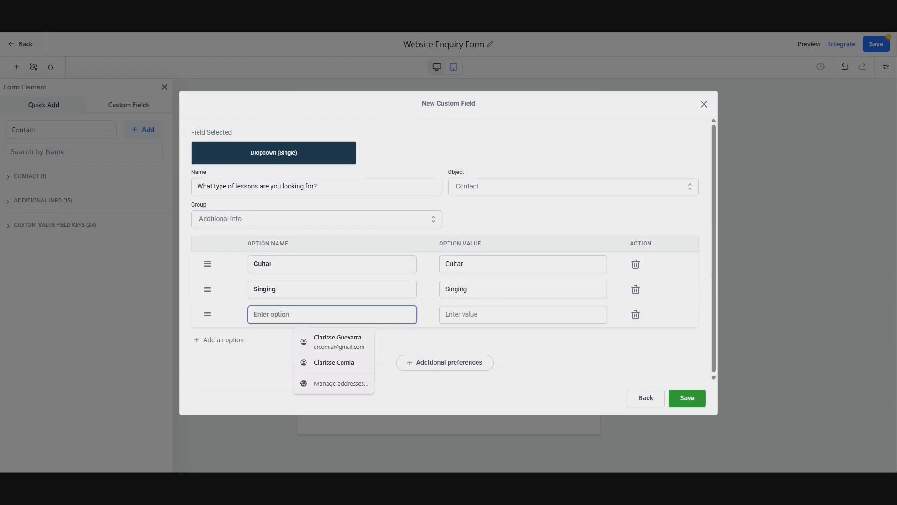
pyautogui.write('Piano')
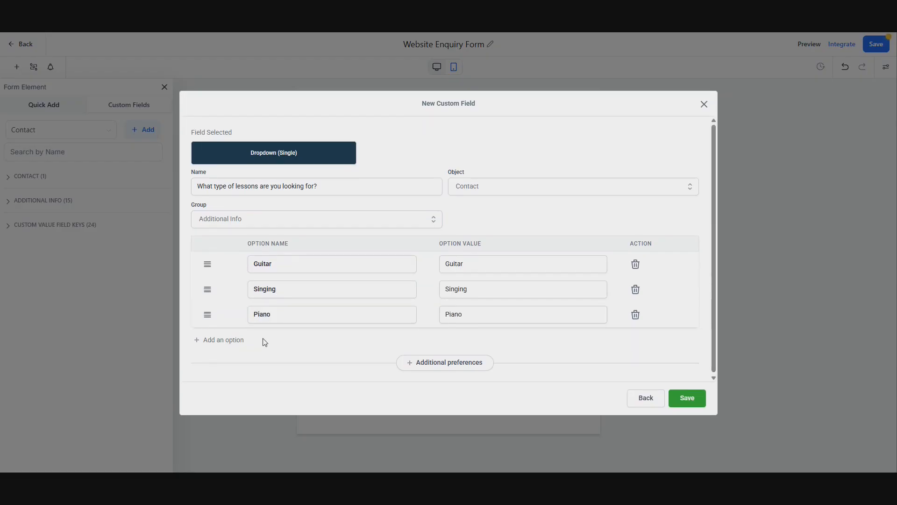
# Step: Add a Violin option and save the new custom field
pyautogui.click(262, 341)
pyautogui.click(295, 340)
pyautogui.write('Violin')
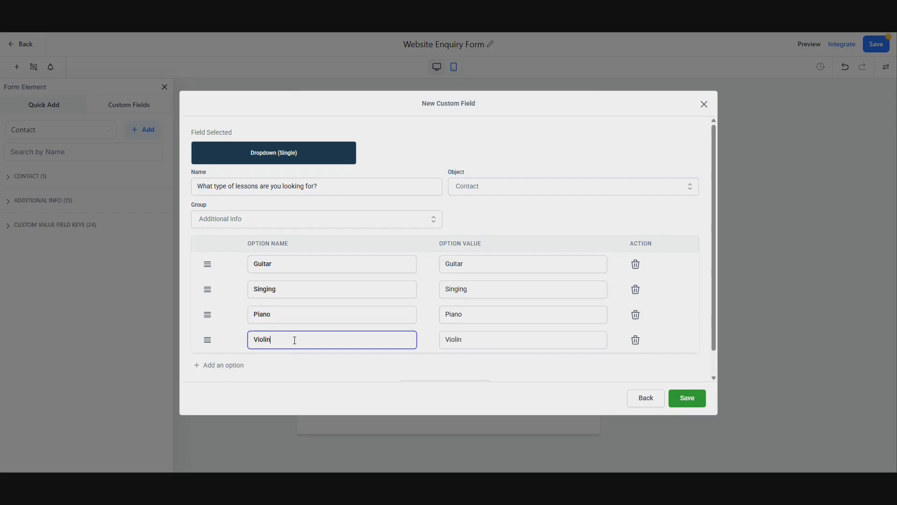
pyautogui.click(417, 156)
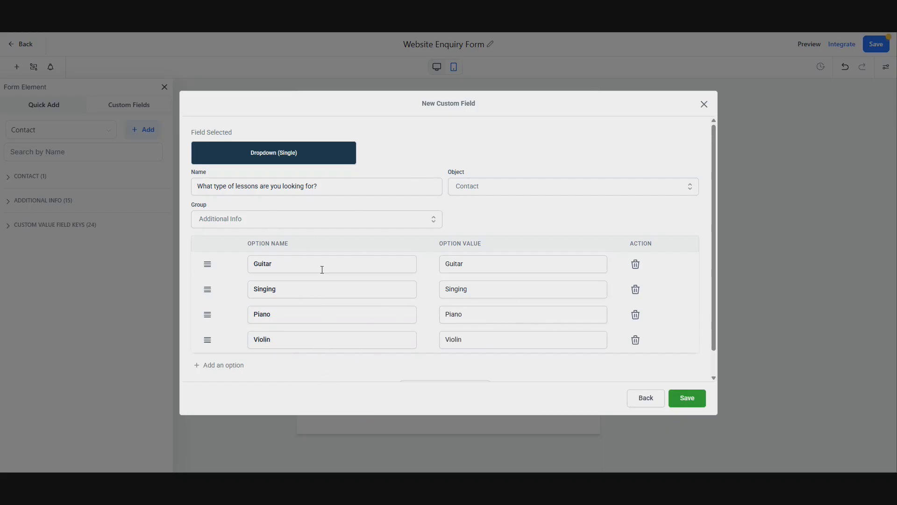
pyautogui.click(687, 398)
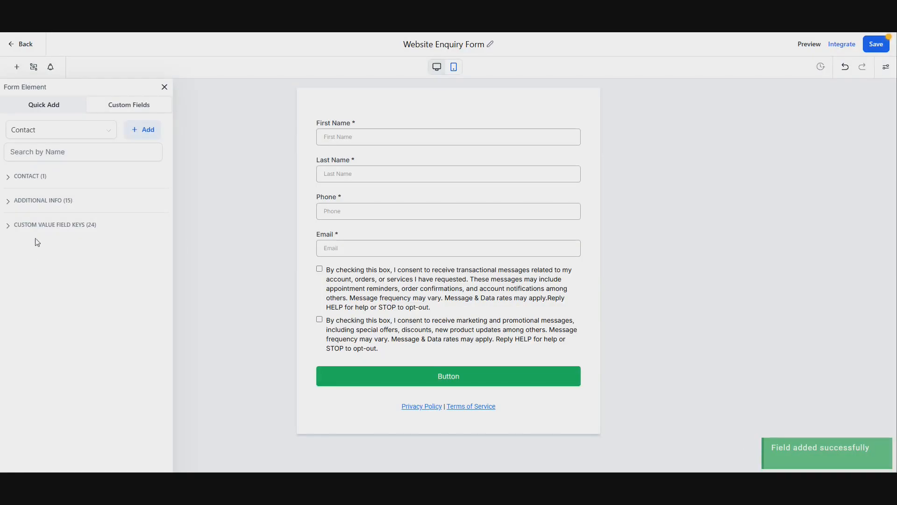
# Step: Place the lessons custom field into the form below the Email field
pyautogui.click(43, 204)
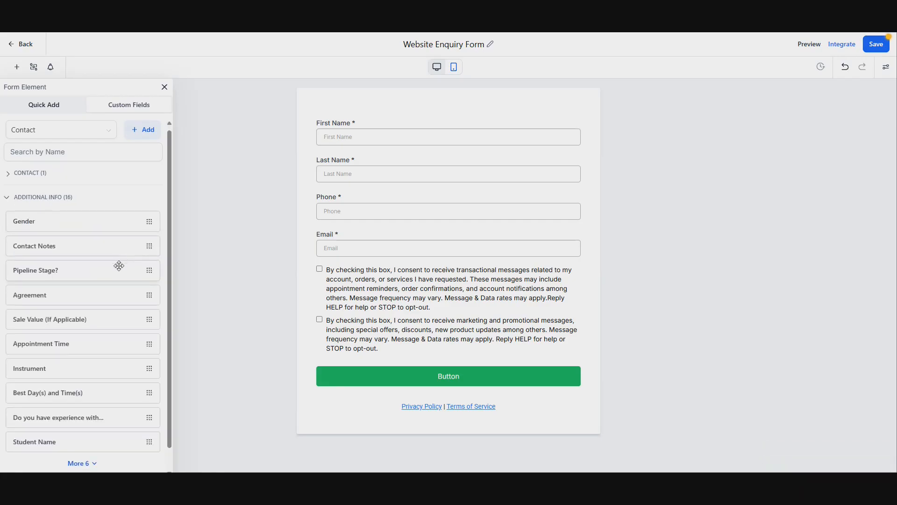
pyautogui.scroll(-1, 107, 303)
pyautogui.click(83, 440)
pyautogui.scroll(-3, 101, 341)
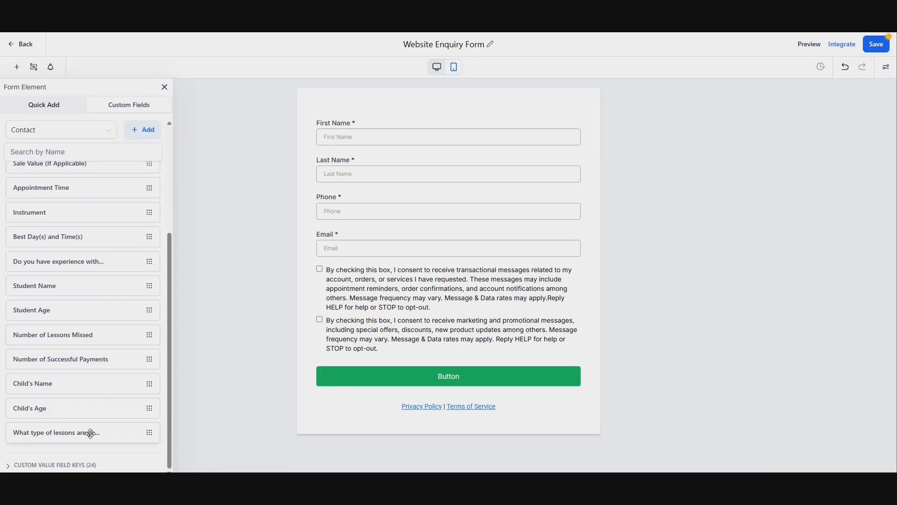
pyautogui.moveTo(89, 430); pyautogui.dragTo(413, 282)
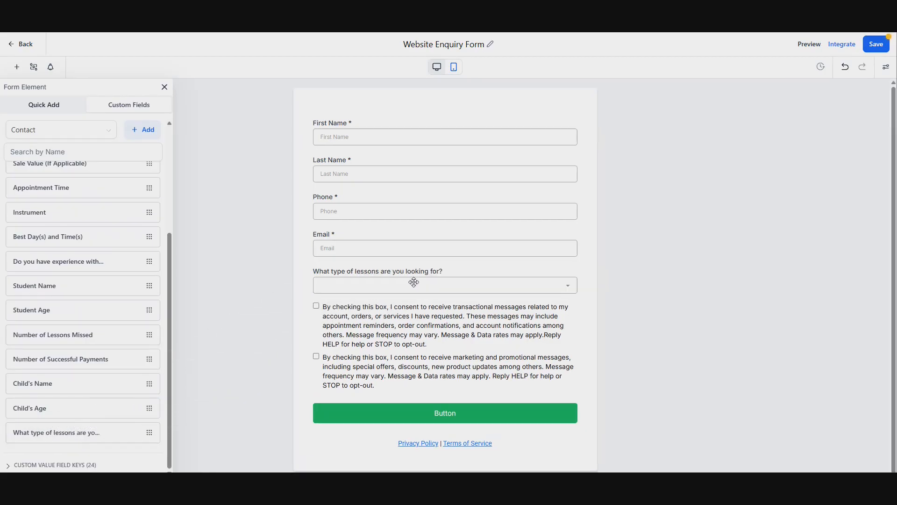
# Step: Make the lessons field required and save the form
pyautogui.click(380, 285)
pyautogui.click(741, 334)
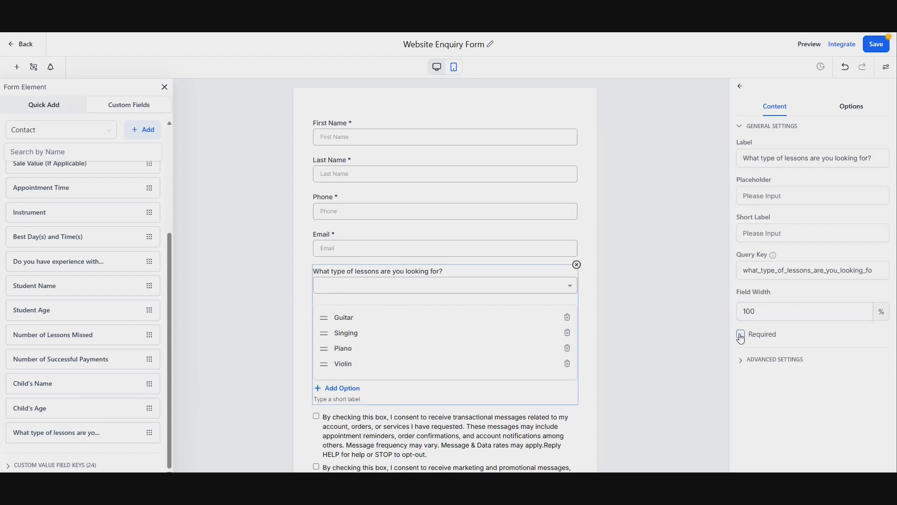
pyautogui.click(679, 227)
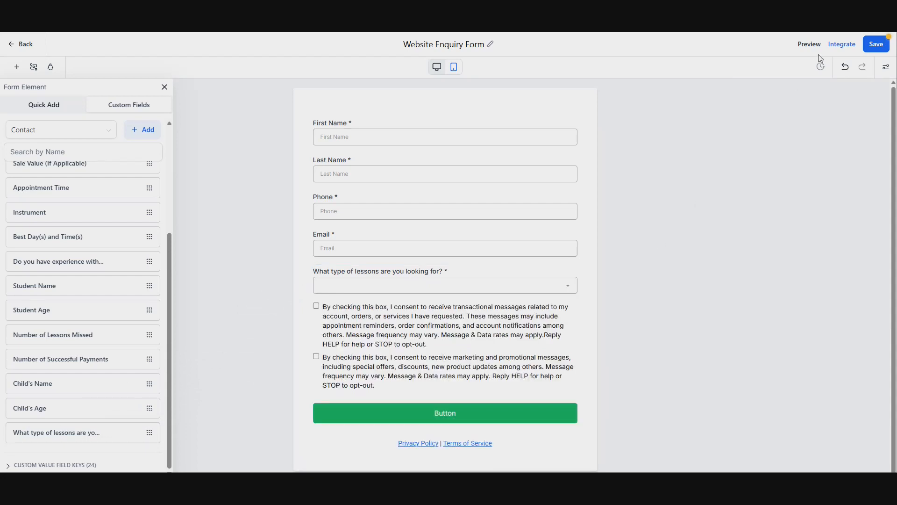
pyautogui.click(869, 44)
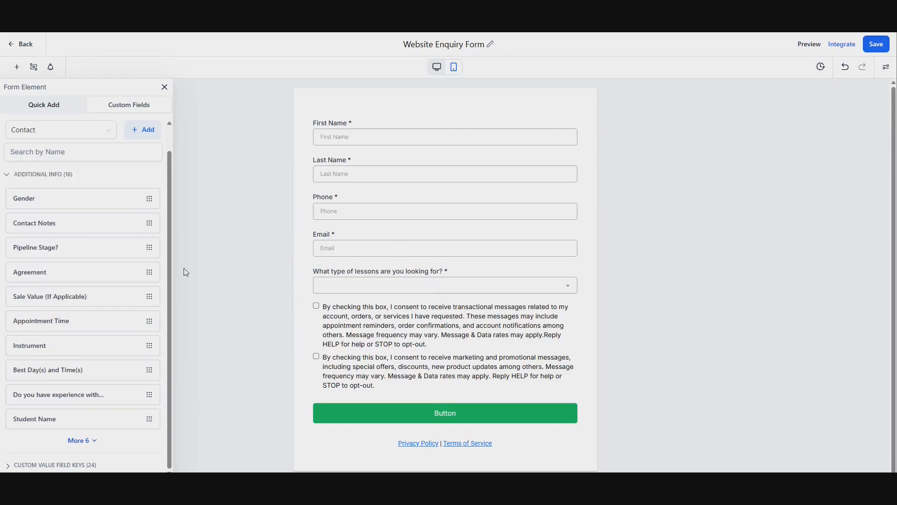
# Step: Create a new single-line custom field named "What's the name of the student/child?" in the Additional Info group
pyautogui.click(137, 131)
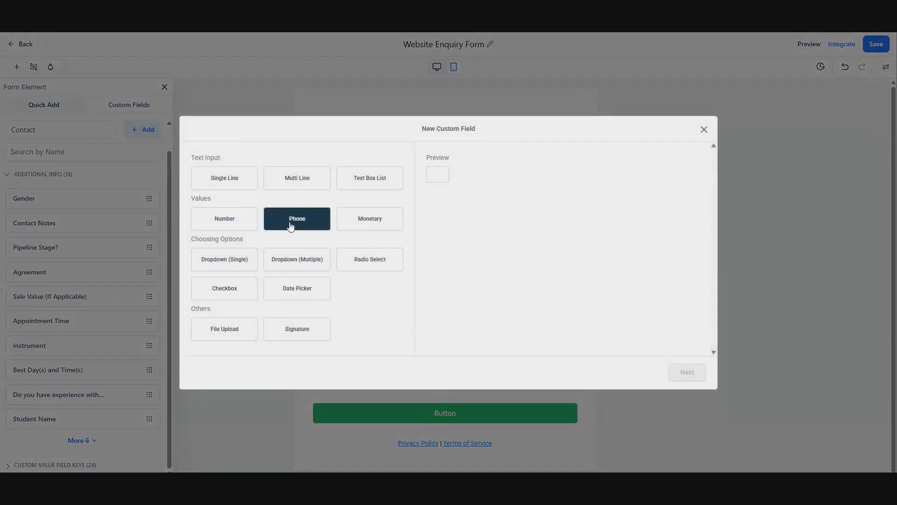
pyautogui.click(225, 187)
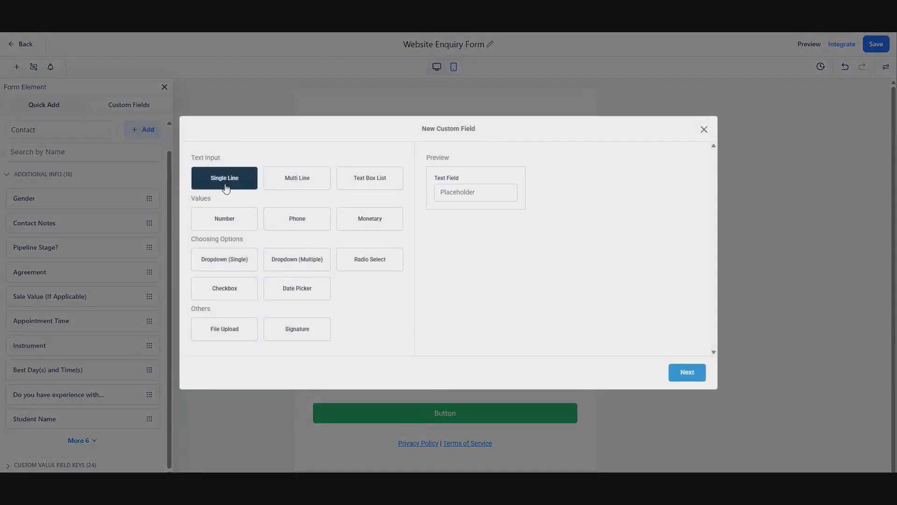
pyautogui.click(695, 376)
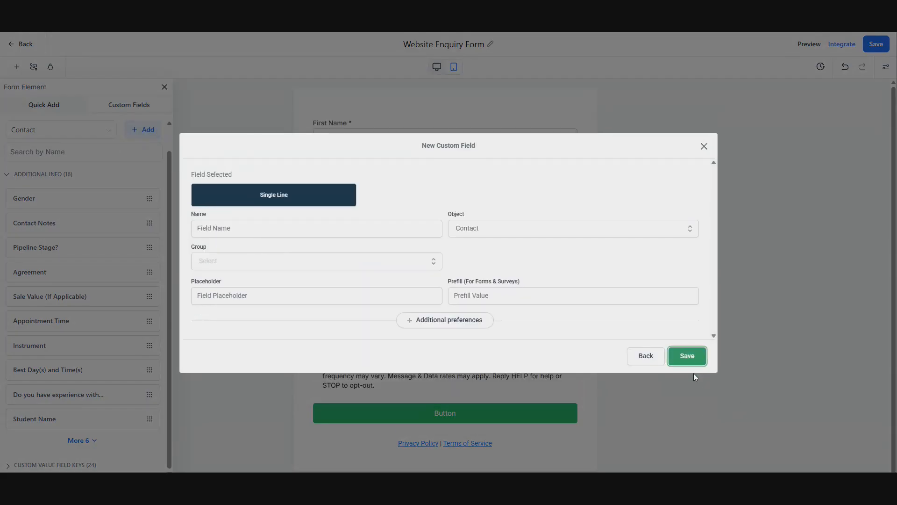
pyautogui.click(331, 221)
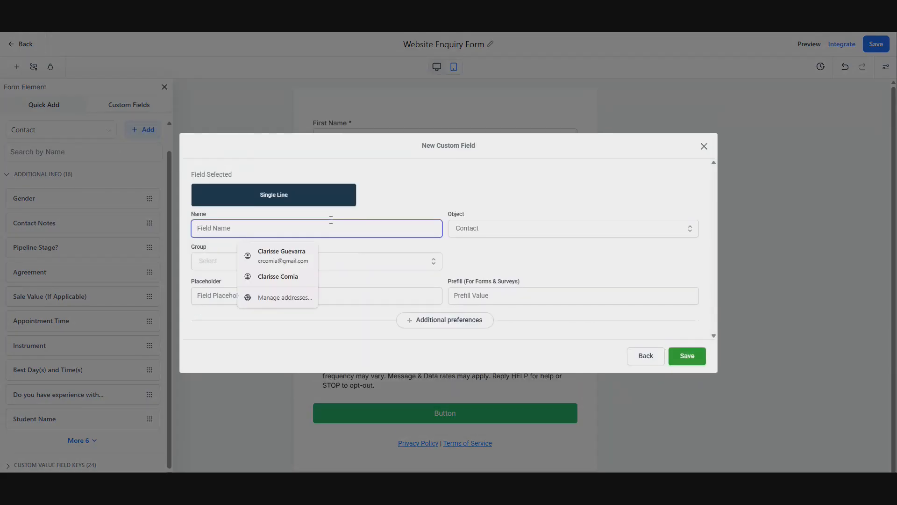
pyautogui.write("What's the name of the student/child?")
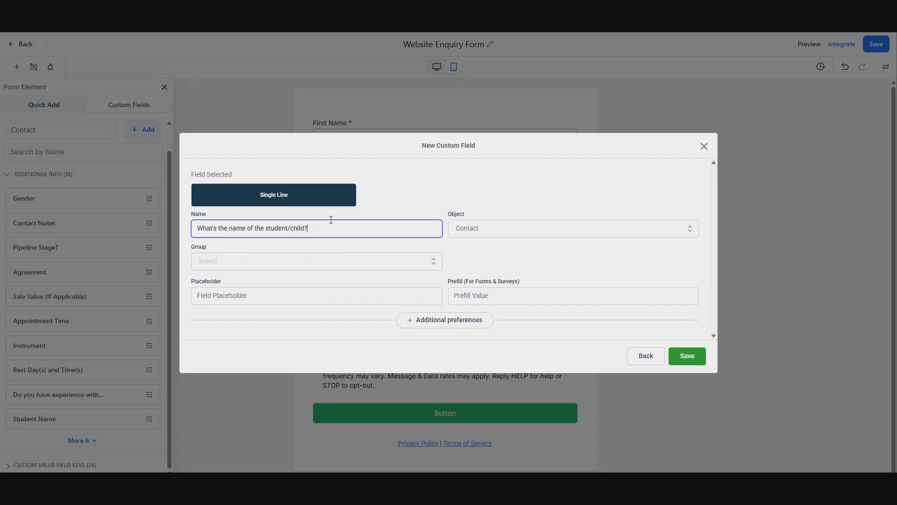
pyautogui.click(255, 261)
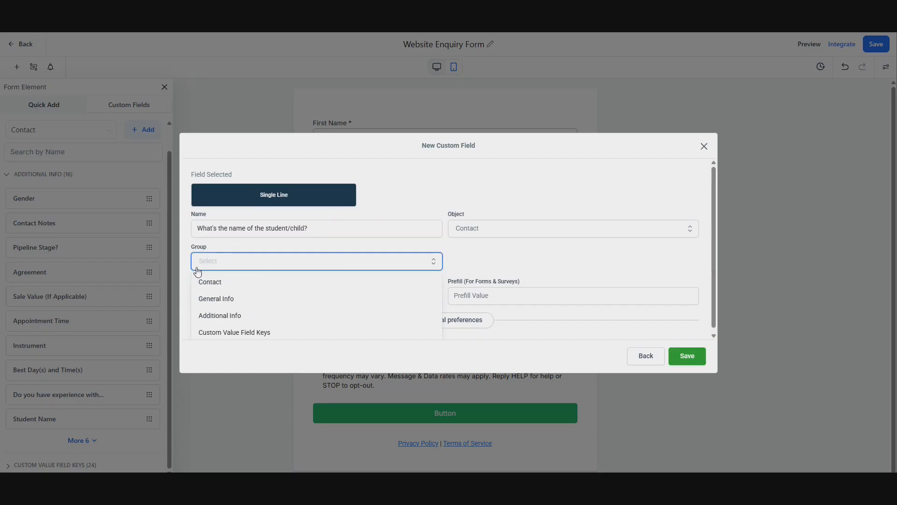
pyautogui.click(250, 316)
pyautogui.click(687, 357)
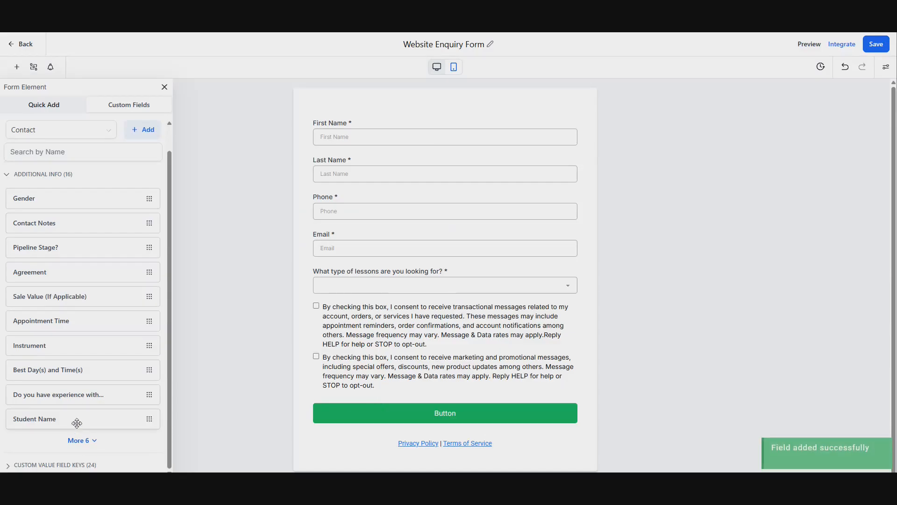
# Step: Place the student name custom field into the form below the lessons field
pyautogui.click(92, 442)
pyautogui.click(81, 440)
pyautogui.scroll(-3, 81, 437)
pyautogui.moveTo(66, 433); pyautogui.dragTo(473, 344)
# Step: Make the student name field required and save the form
pyautogui.click(417, 319)
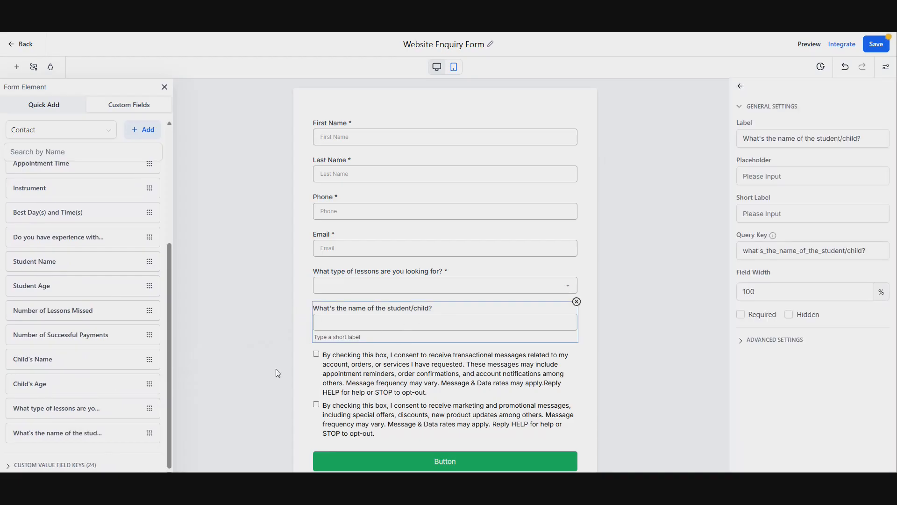
pyautogui.click(700, 337)
pyautogui.click(548, 318)
pyautogui.click(741, 314)
pyautogui.click(629, 329)
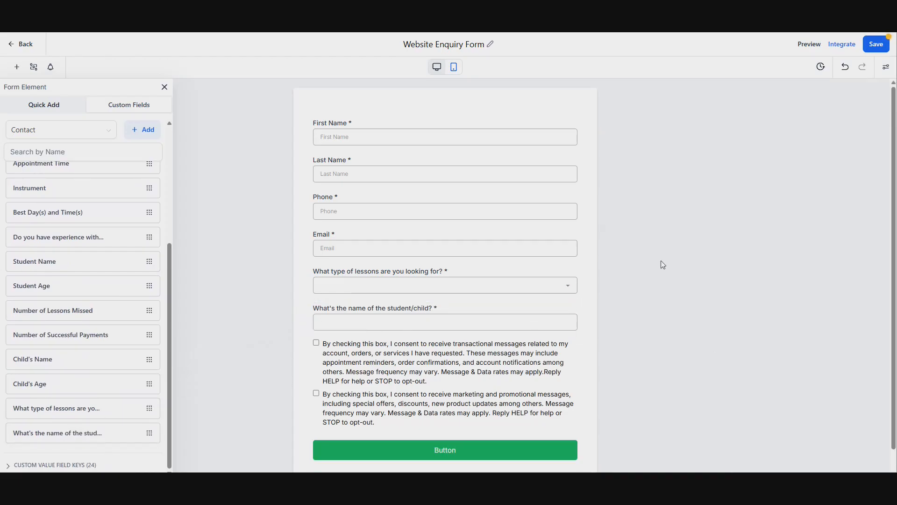
pyautogui.click(877, 44)
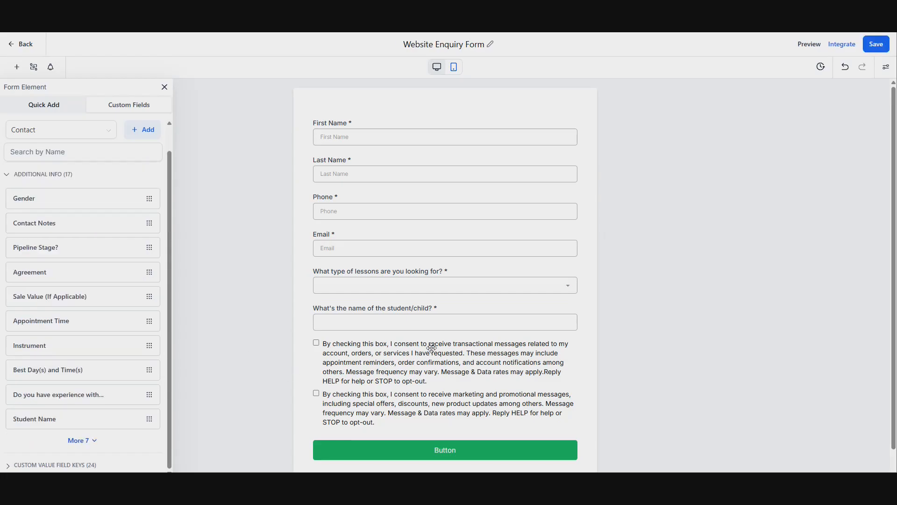
# Step: Delete the block of two consent checkboxes from the form
pyautogui.click(369, 397)
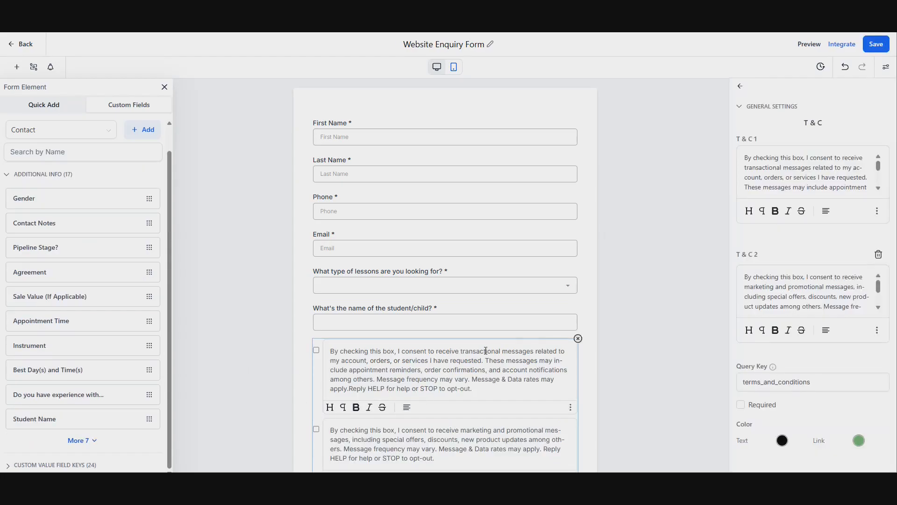
pyautogui.scroll(-2, 486, 350)
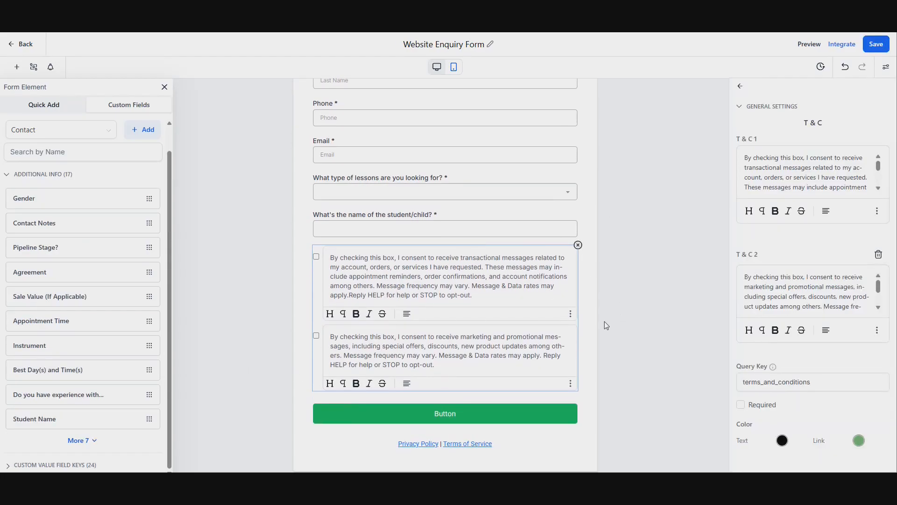
pyautogui.click(622, 312)
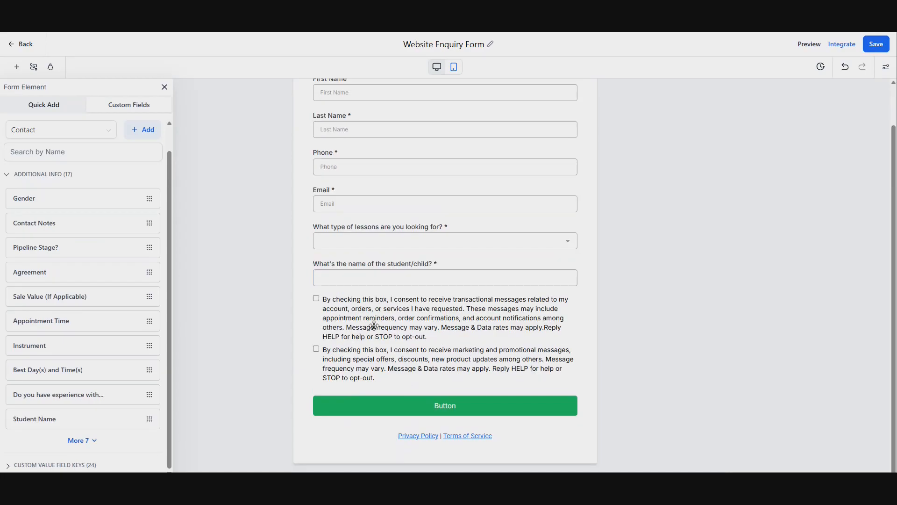
pyautogui.click(406, 333)
pyautogui.click(611, 361)
pyautogui.click(535, 361)
pyautogui.scroll(-2, 418, 350)
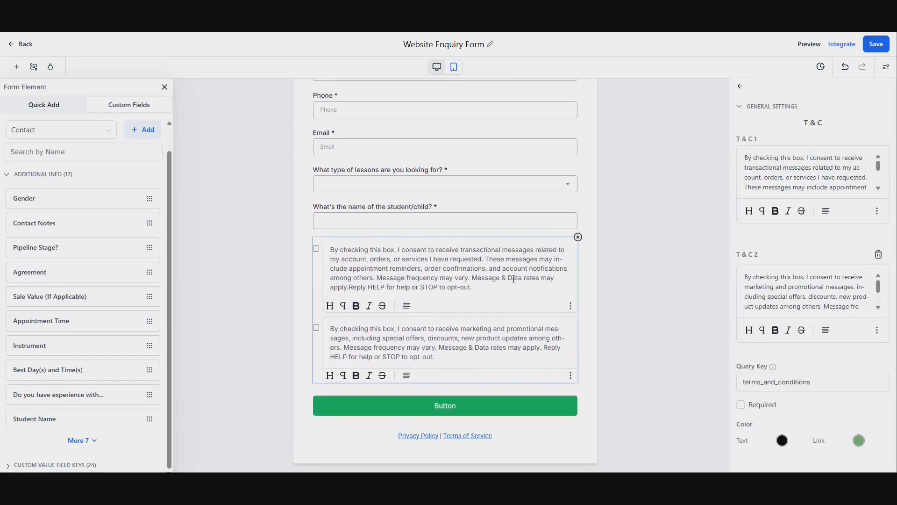
pyautogui.click(578, 237)
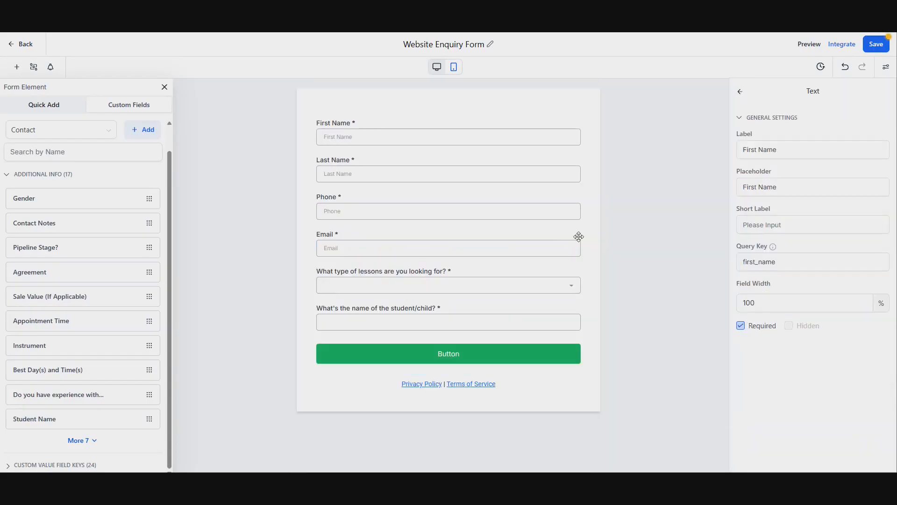
pyautogui.click(520, 360)
pyautogui.click(612, 334)
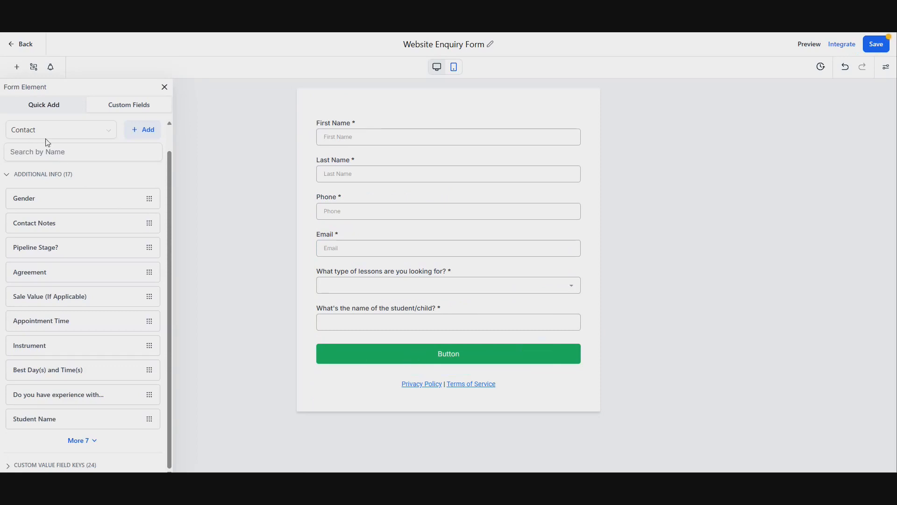
# Step: Add a Captcha element to the form below the student name field
pyautogui.click(44, 105)
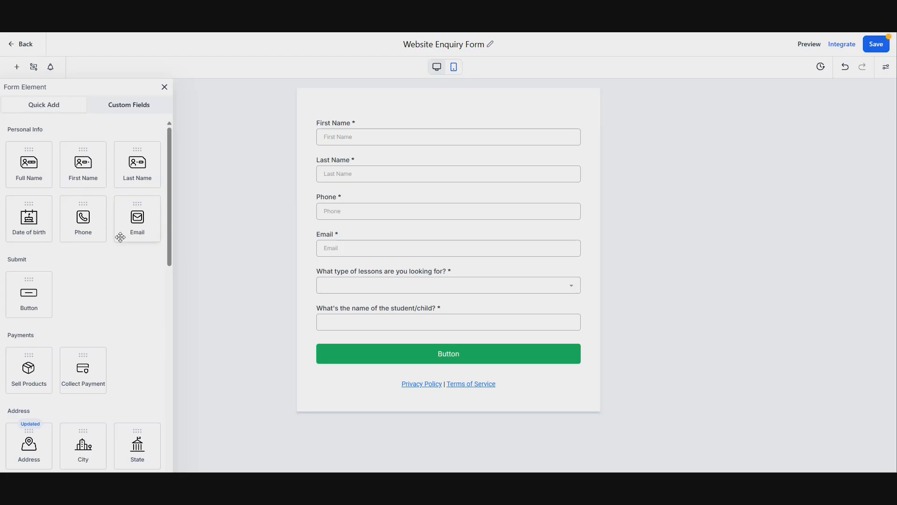
pyautogui.scroll(-6, 118, 237)
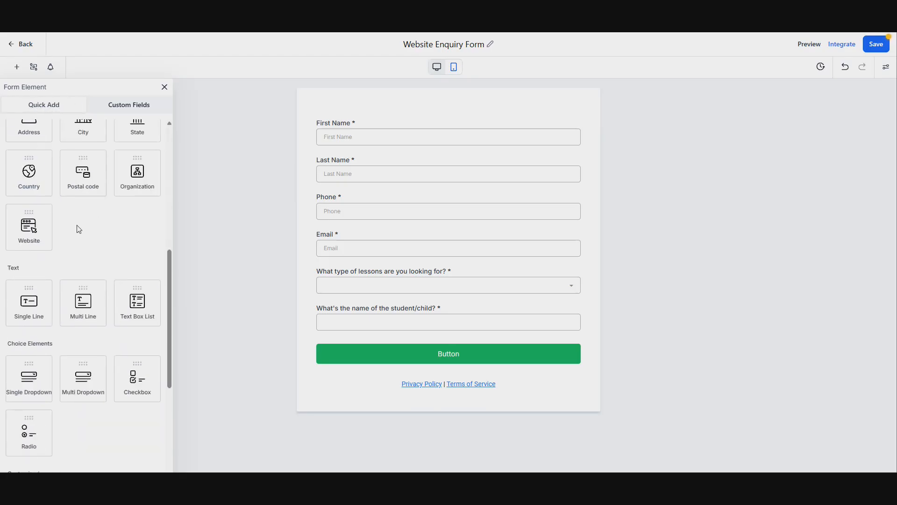
pyautogui.scroll(-5, 77, 229)
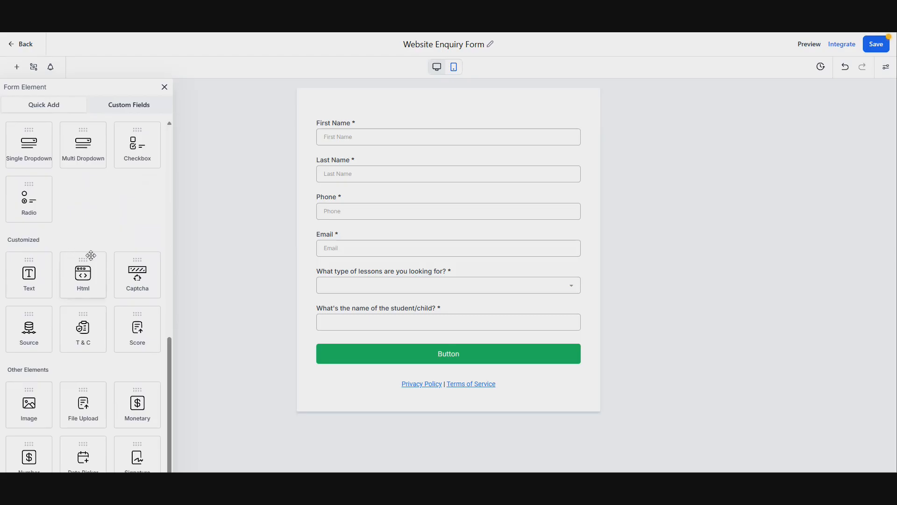
pyautogui.moveTo(137, 275); pyautogui.dragTo(343, 367)
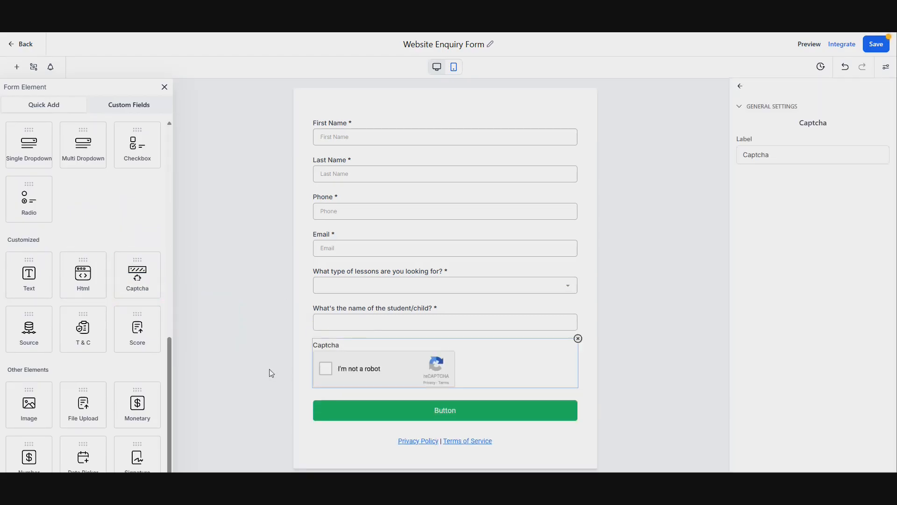
pyautogui.click(270, 371)
# Step: Change the form button's text to Submit
pyautogui.click(388, 408)
pyautogui.hotkey('ctrl', 'a')
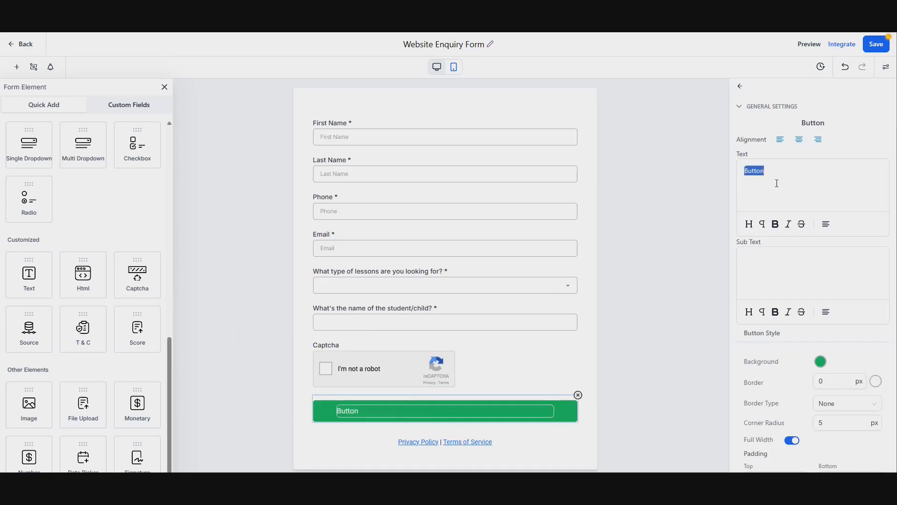
pyautogui.write('Submit')
# Step: Inspect the link URLs behind the Privacy Policy and Terms of Service text
pyautogui.click(524, 444)
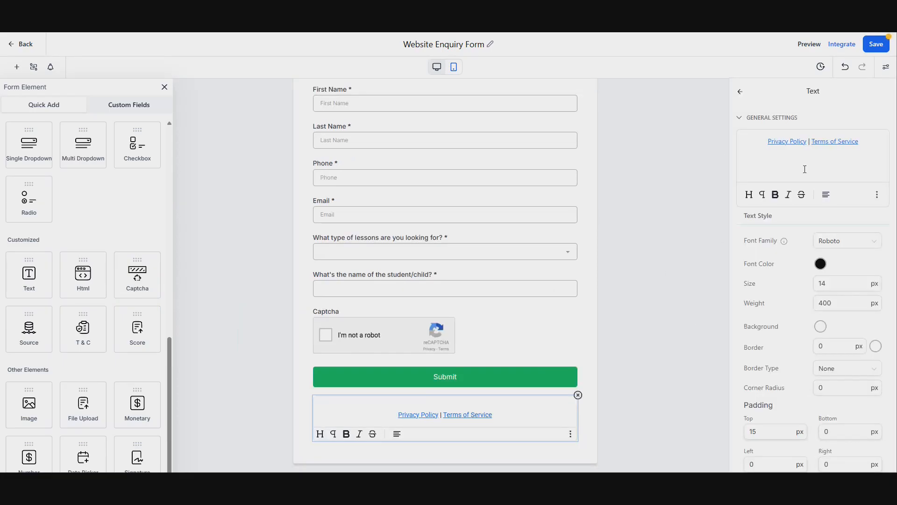
pyautogui.doubleClick(786, 141)
pyautogui.moveTo(767, 141); pyautogui.dragTo(806, 142)
pyautogui.click(877, 194)
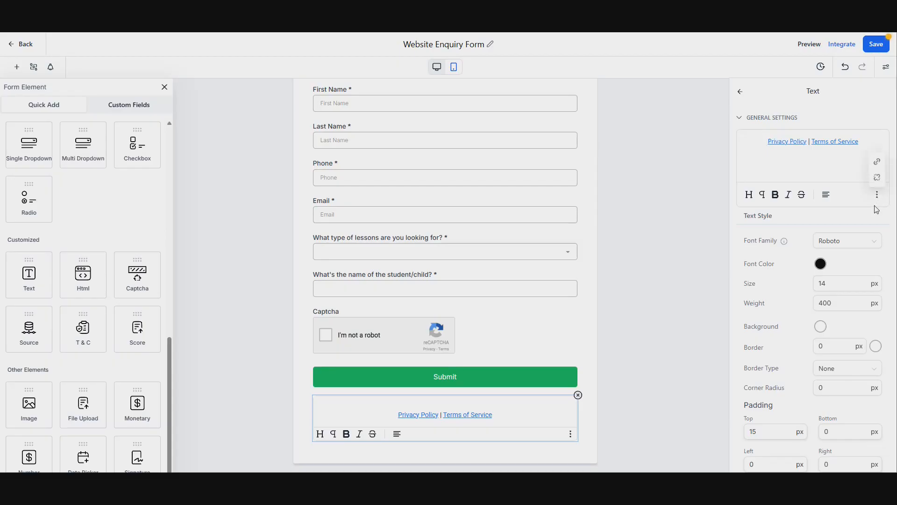
pyautogui.click(878, 165)
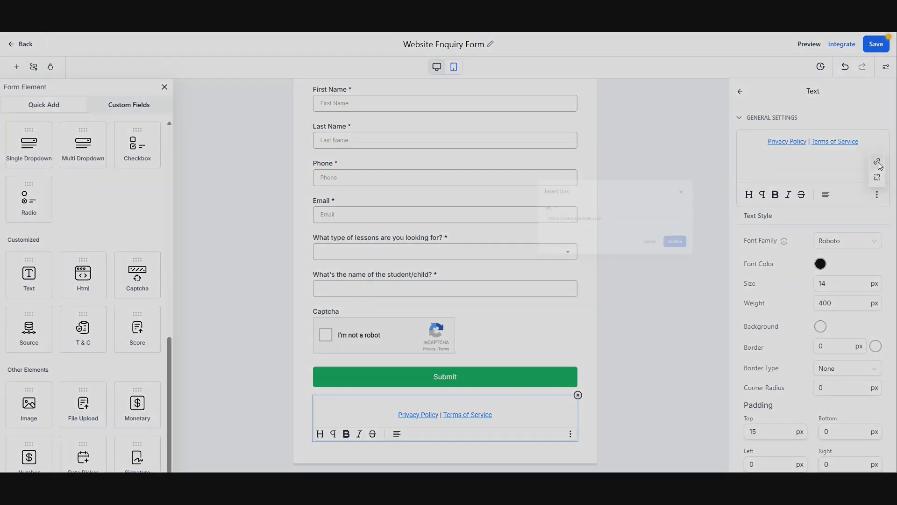
pyautogui.tripleClick(423, 256)
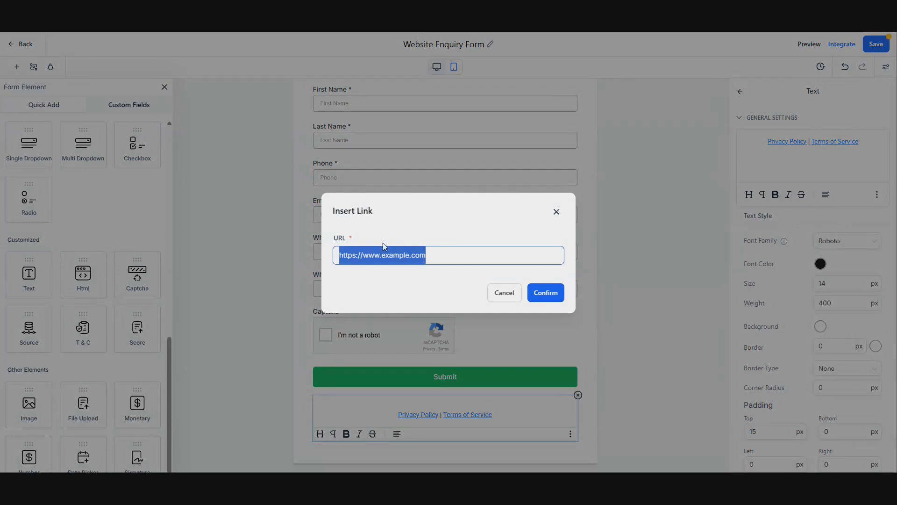
pyautogui.click(558, 211)
pyautogui.moveTo(813, 142); pyautogui.dragTo(860, 142)
pyautogui.click(877, 195)
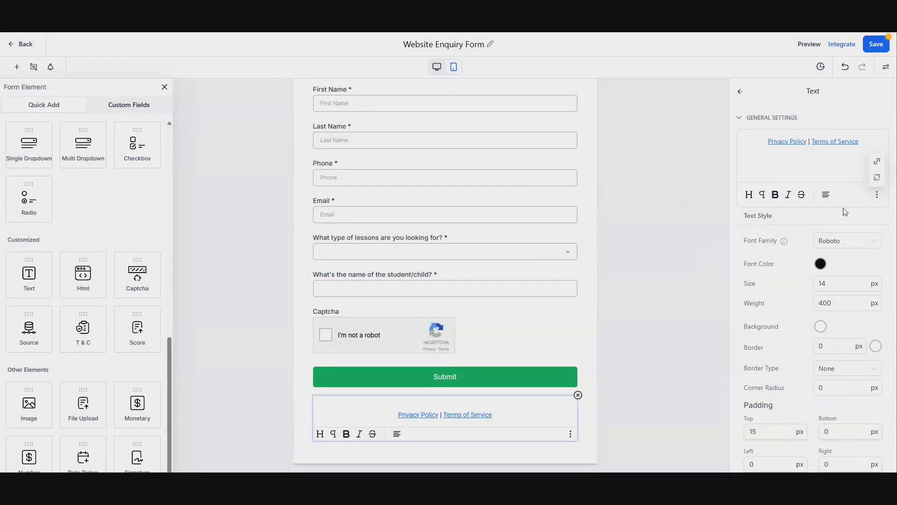
pyautogui.click(877, 168)
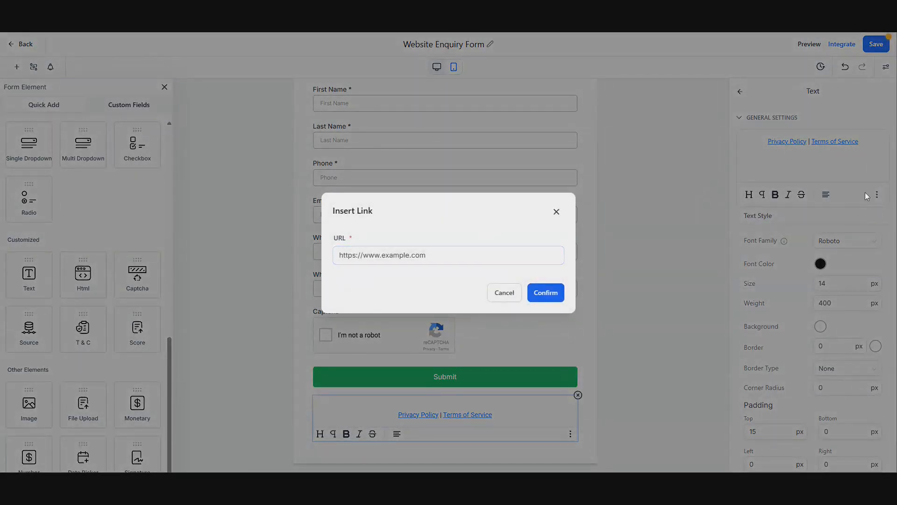
pyautogui.moveTo(426, 255); pyautogui.dragTo(413, 255)
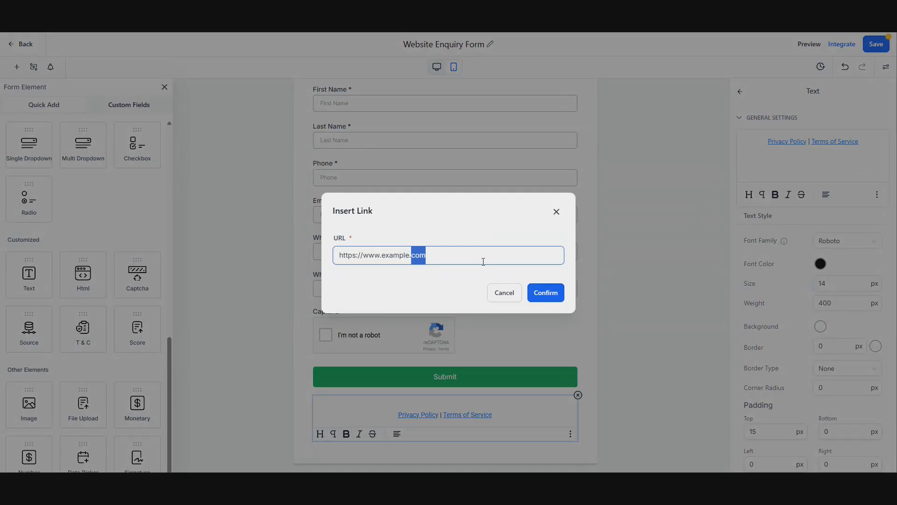
pyautogui.click(556, 211)
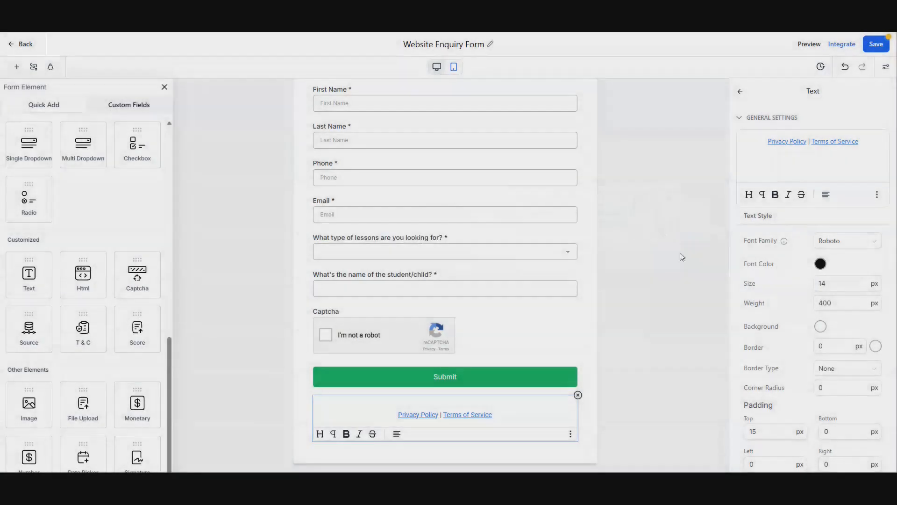
# Step: Delete the Privacy Policy and Terms of Service text block and save the form
pyautogui.click(579, 395)
pyautogui.click(613, 383)
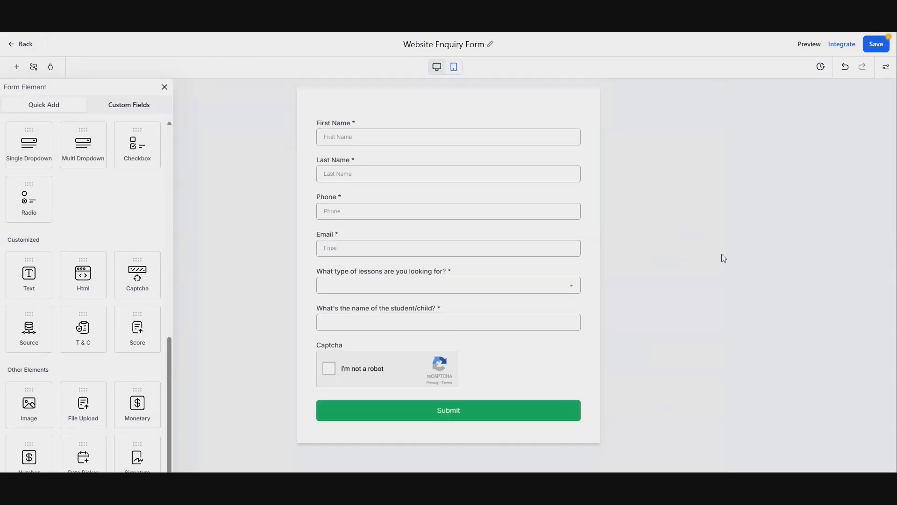
pyautogui.click(868, 51)
# Step: Copy the form's inline embed code from the integration options
pyautogui.click(839, 46)
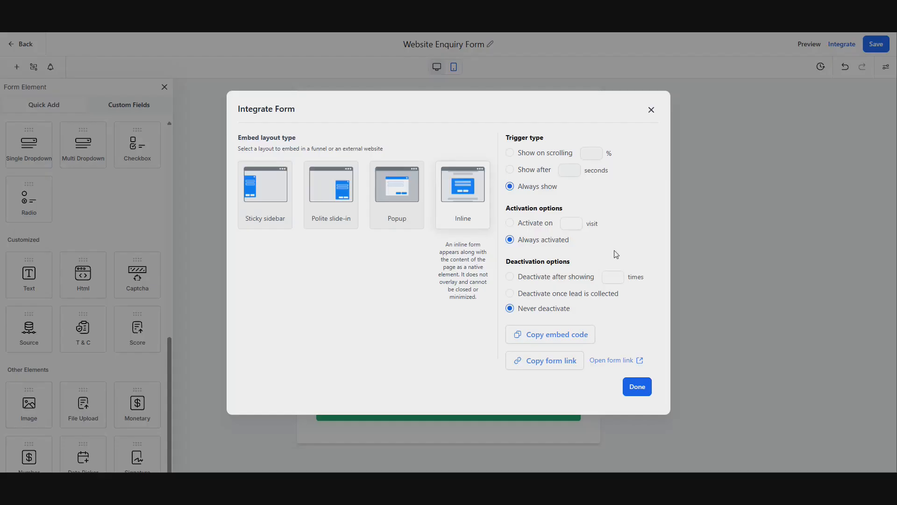
pyautogui.click(538, 340)
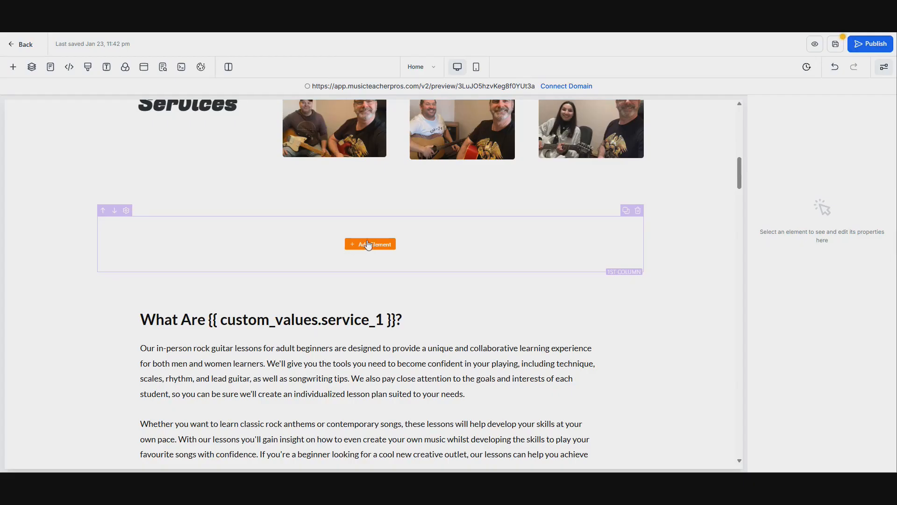
# Step: Add a custom Code element into the empty row on the website page
pyautogui.click(347, 245)
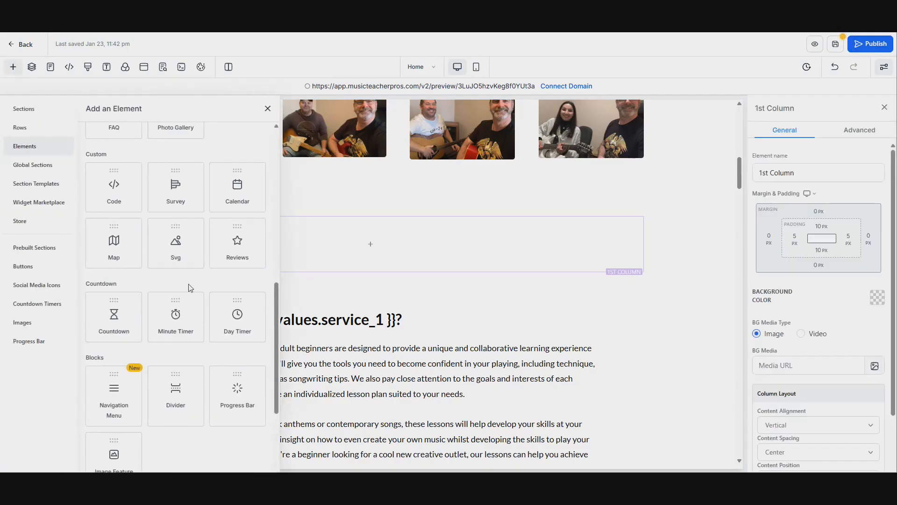
pyautogui.scroll(2, 186, 281)
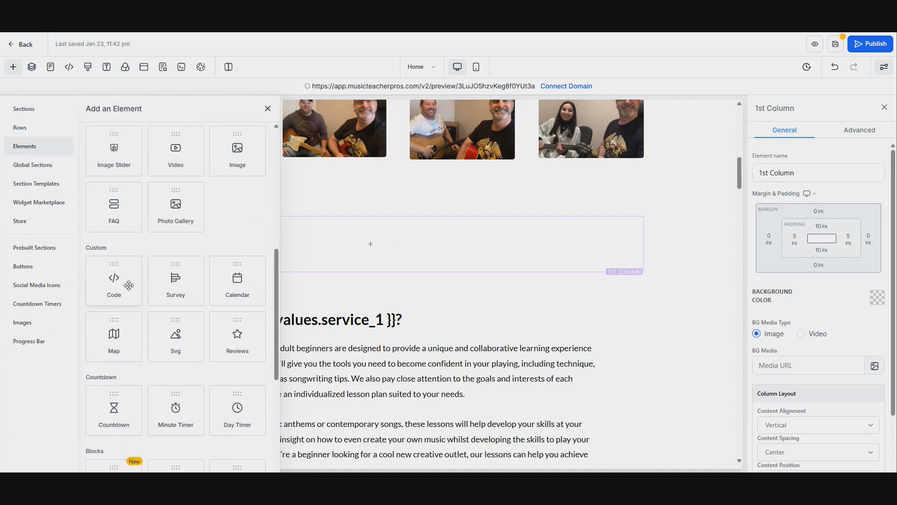
pyautogui.moveTo(118, 281); pyautogui.dragTo(473, 267)
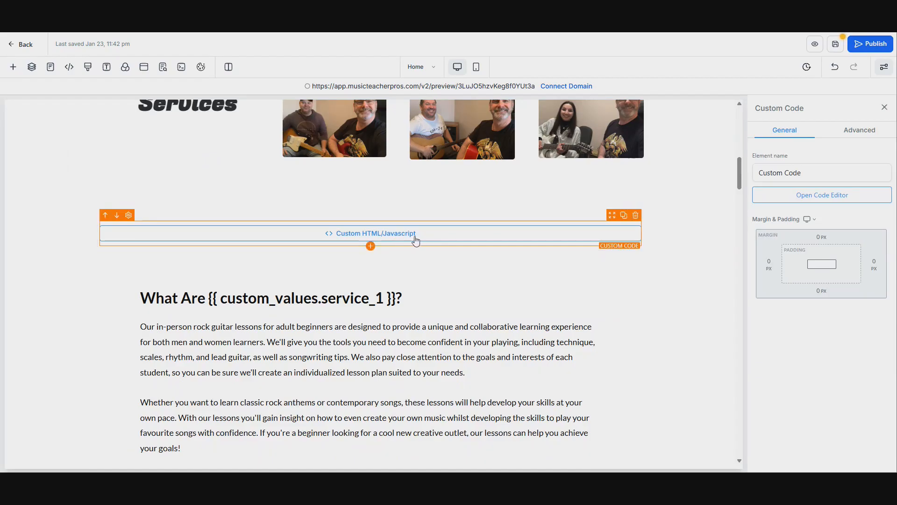
# Step: Paste the copied form embed code into the Custom Code element's code editor and save it
pyautogui.click(770, 202)
pyautogui.rightClick(335, 163)
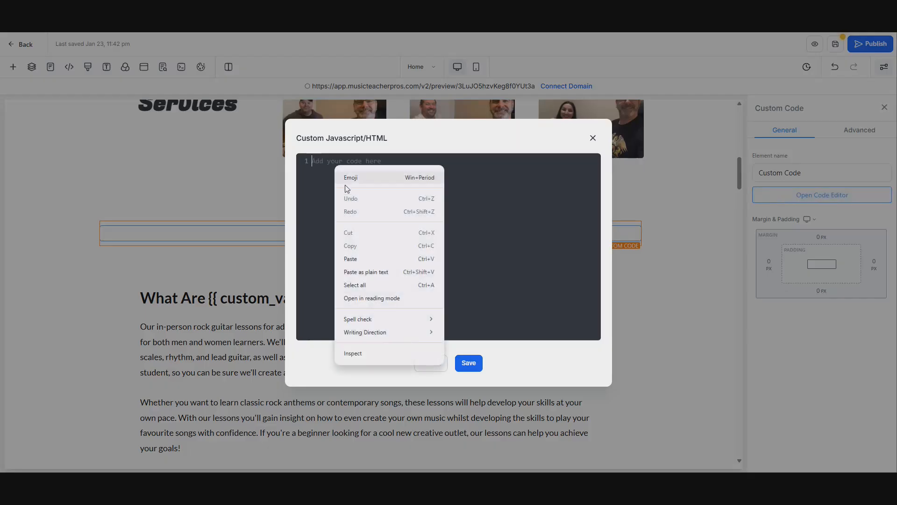
pyautogui.click(350, 259)
pyautogui.scroll(1, 474, 244)
pyautogui.scroll(1, 473, 244)
pyautogui.scroll(-2, 474, 244)
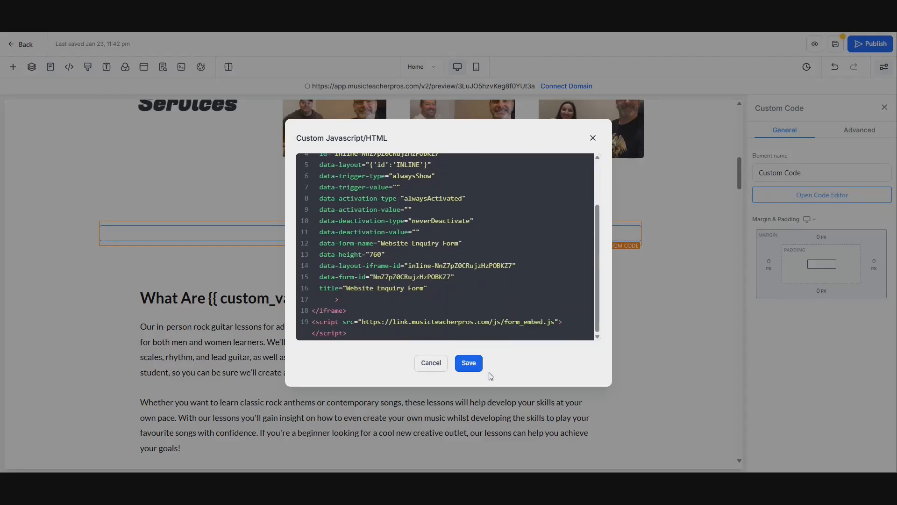
pyautogui.click(469, 363)
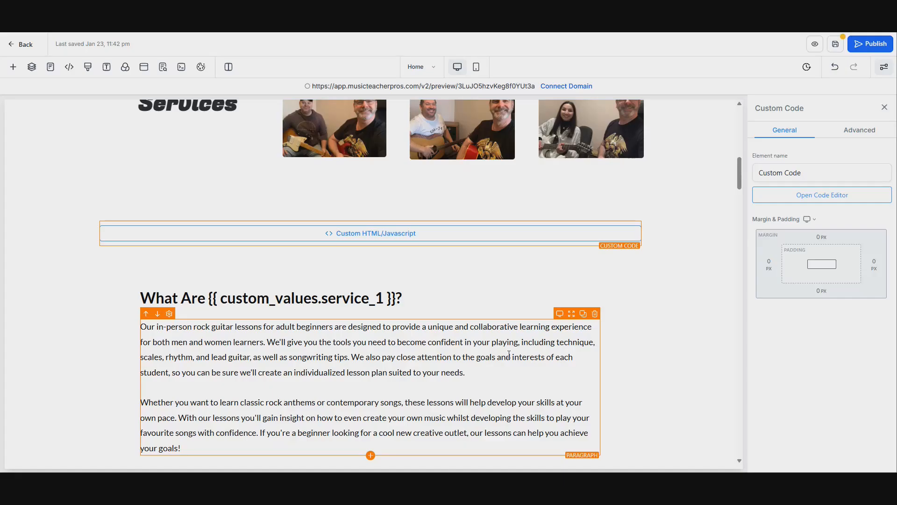
# Step: Preview the website page and scroll down to check the embedded enquiry form
pyautogui.click(162, 66)
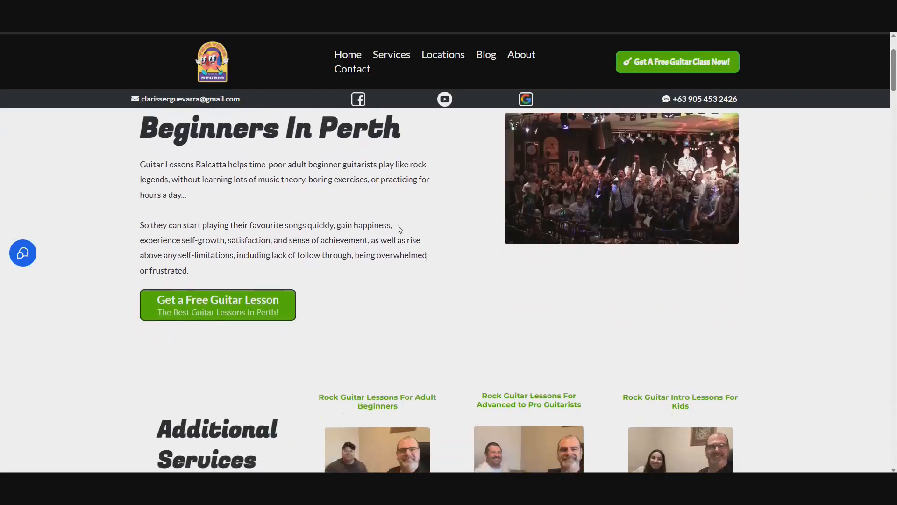
pyautogui.scroll(-5, 399, 230)
pyautogui.scroll(-3, 400, 228)
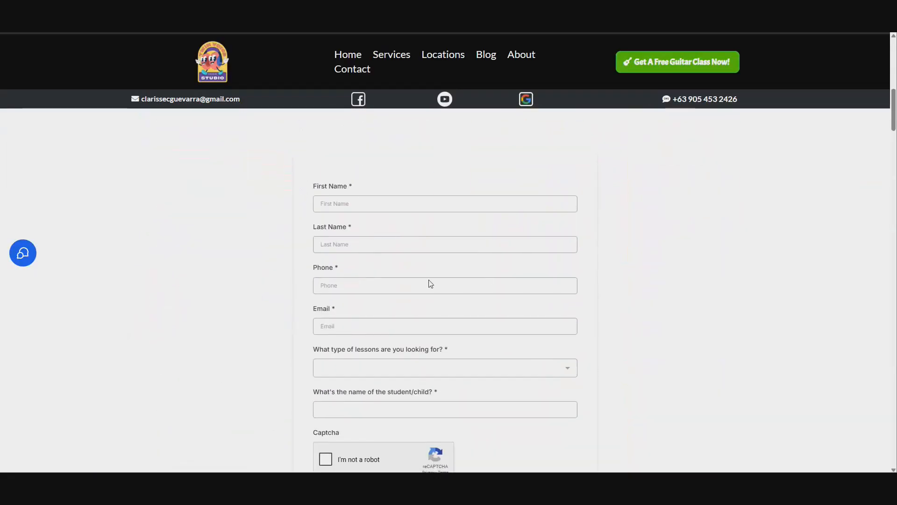
pyautogui.scroll(-2, 458, 278)
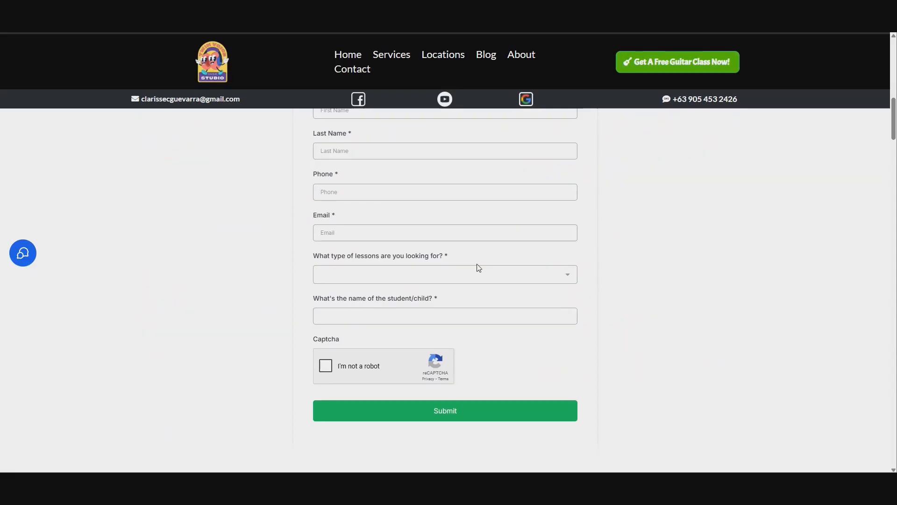